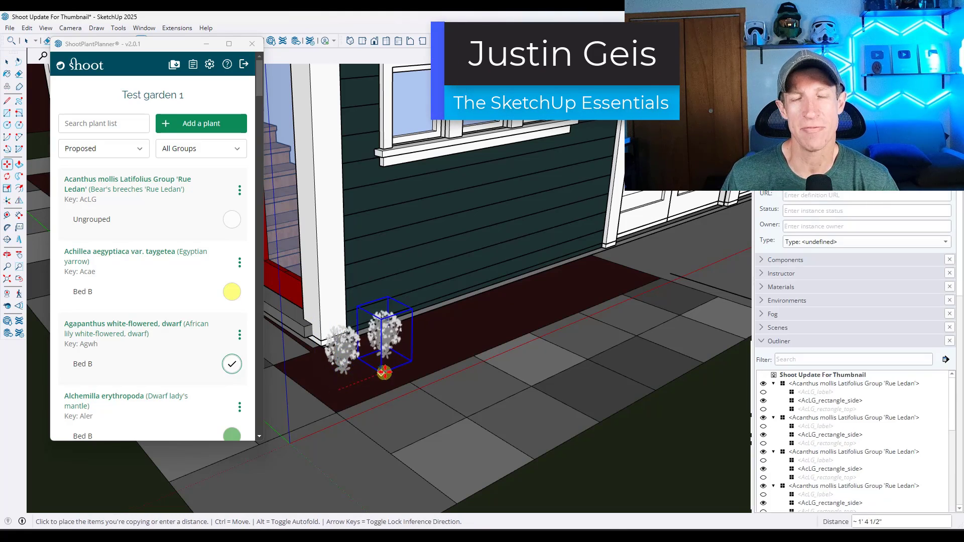
Step: Place the copied Agapanthus white-flowered, dwarf plant along the bed and repeat the copy as a 5x array
left_click(384, 372)
type("5x")
key("Return")
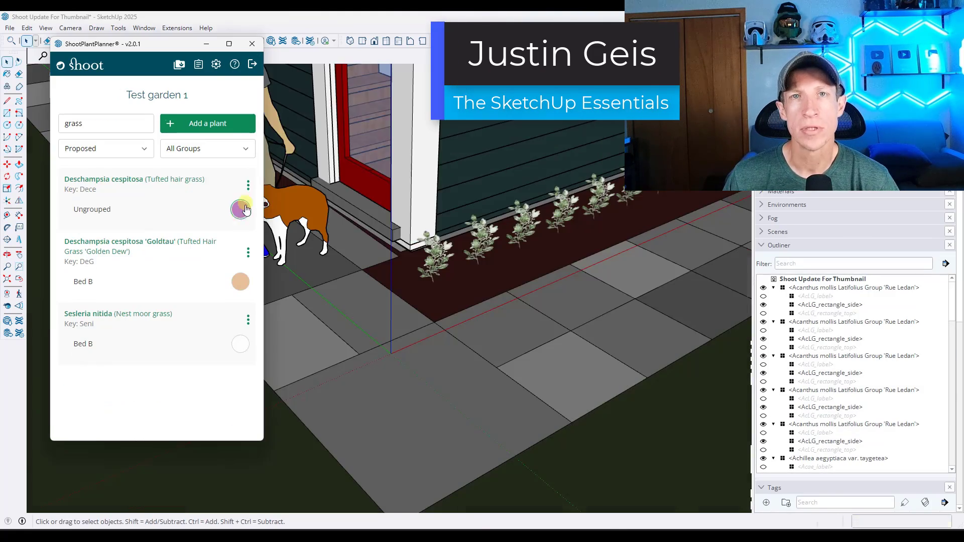
Step: Place Deschampsia cespitosa (Tufted hair grass) plants from the Test garden 1 plant list on the ground in front of the house
left_click(241, 209)
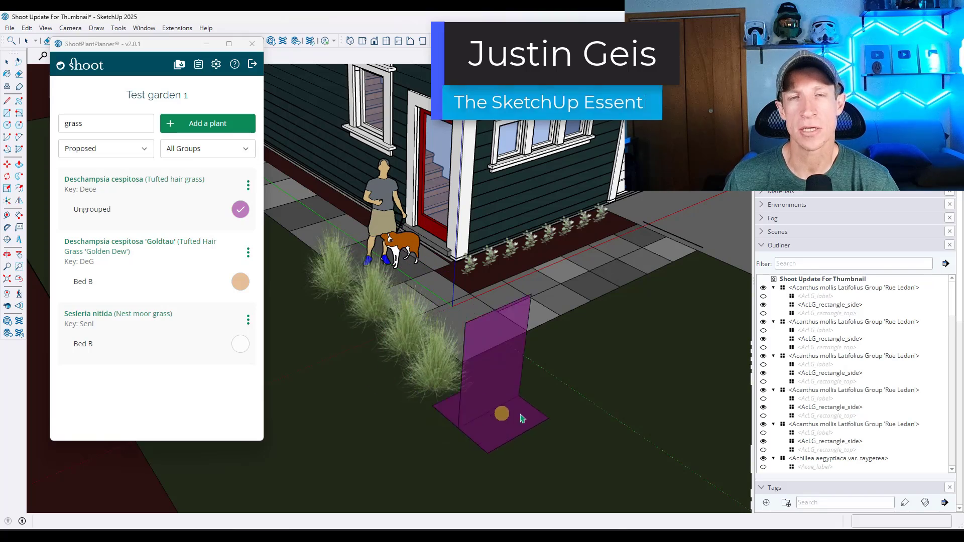
left_click(581, 345)
left_click(671, 312)
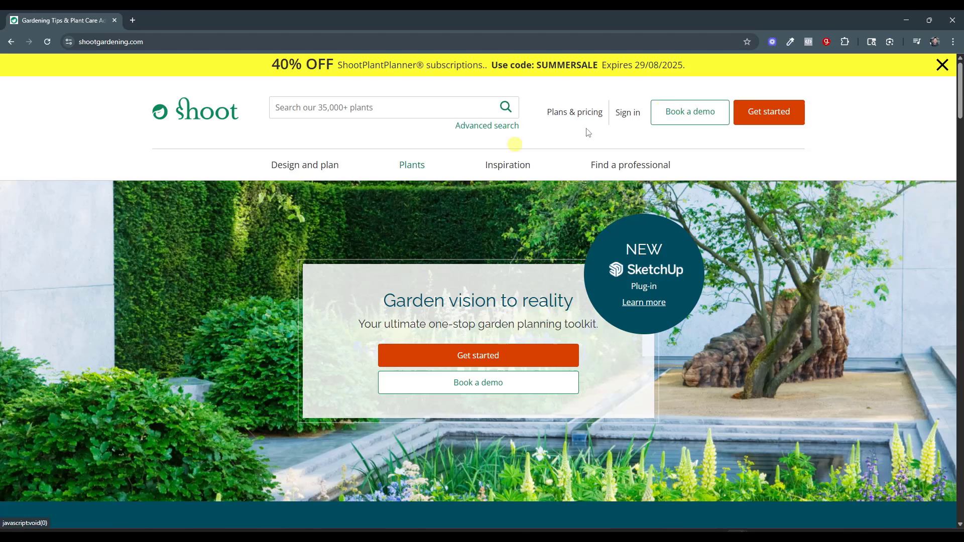
Step: Return from the browser to SketchUp, open the ShootPlantPlanner plant list, and reposition it to uncover the planting bed
left_click(906, 21)
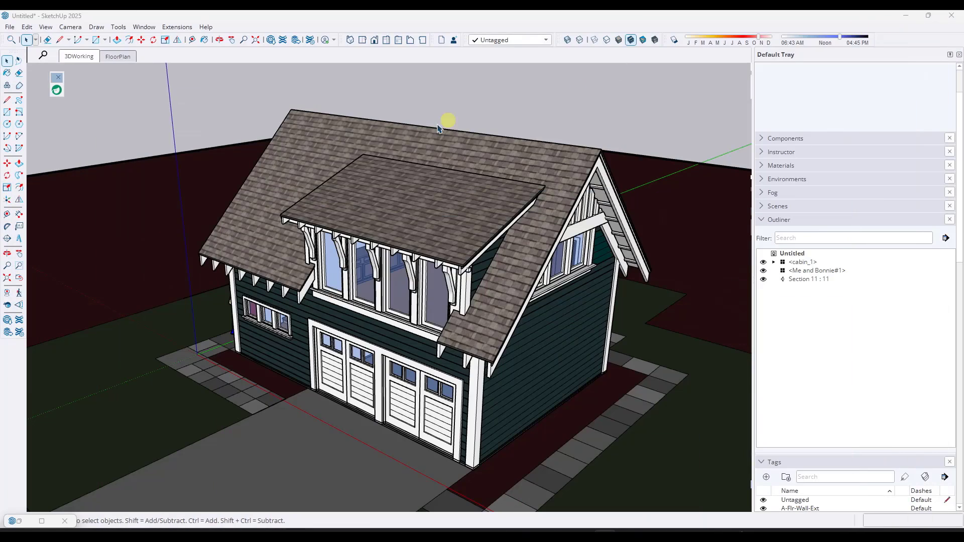
left_click(56, 89)
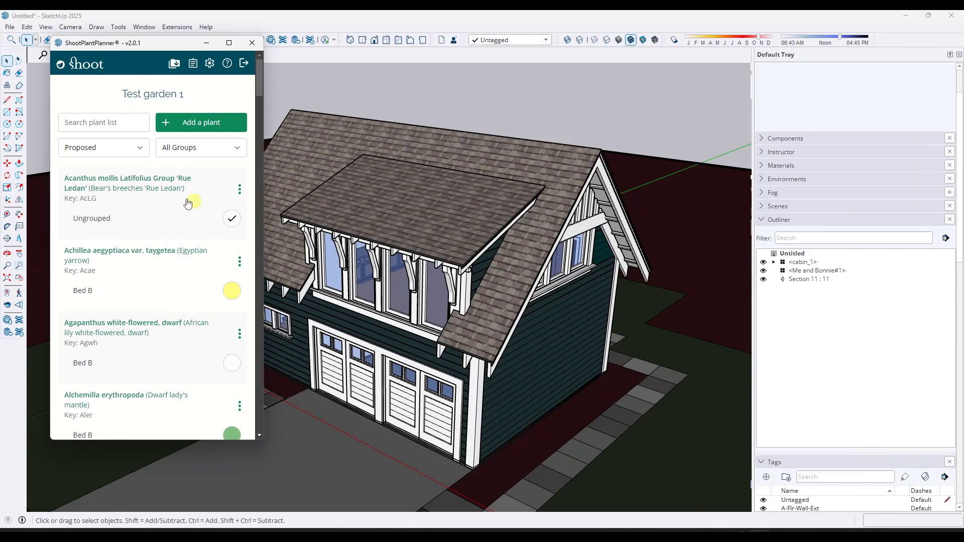
mouse_move(129, 48)
left_mouse_down()
mouse_move(239, 72)
mouse_move(588, 87)
left_mouse_up()
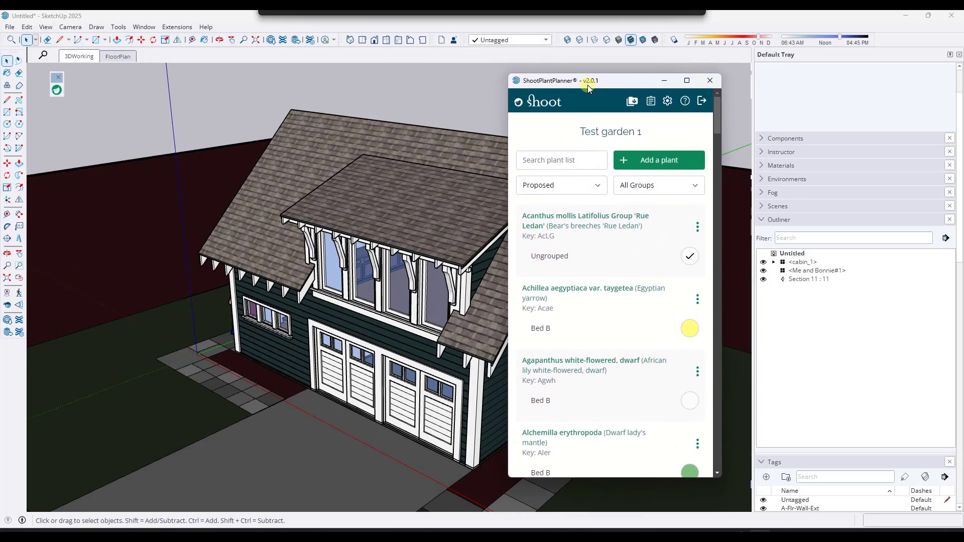
Step: Place four Acanthus mollis Latifolius Group 'Rue Ledan' plants in the bed below the small window, check them in the FloorPlan scene, and return to 3DWorking
left_click(689, 254)
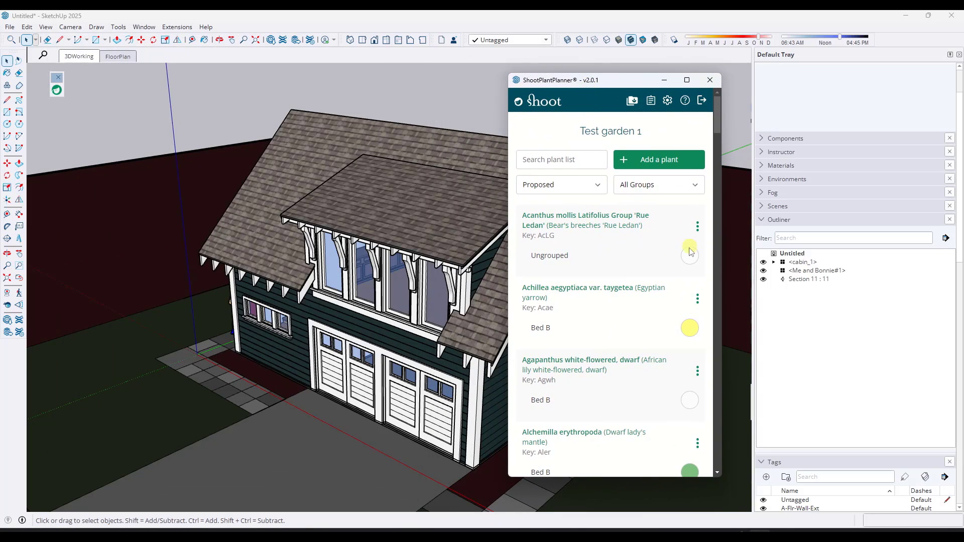
left_click(285, 386)
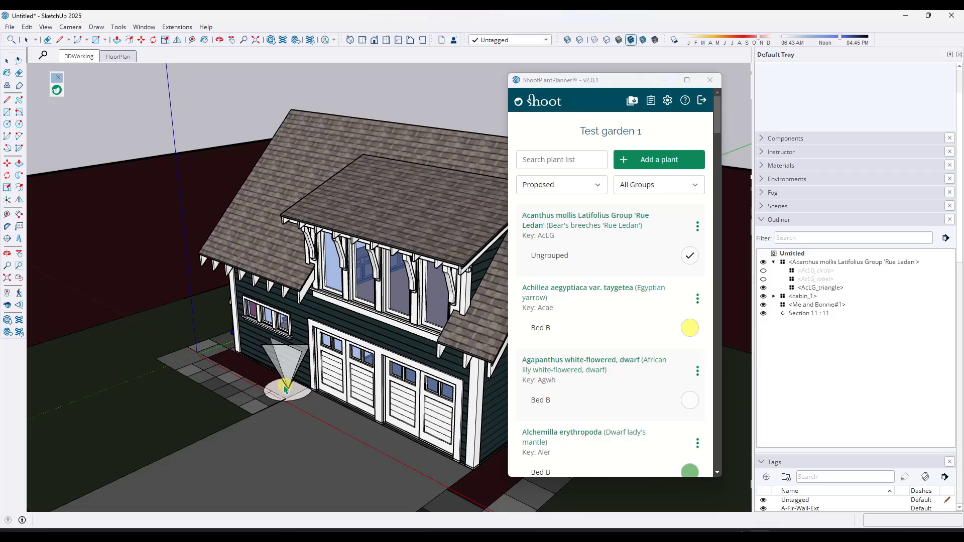
left_click(270, 376)
left_click(236, 366)
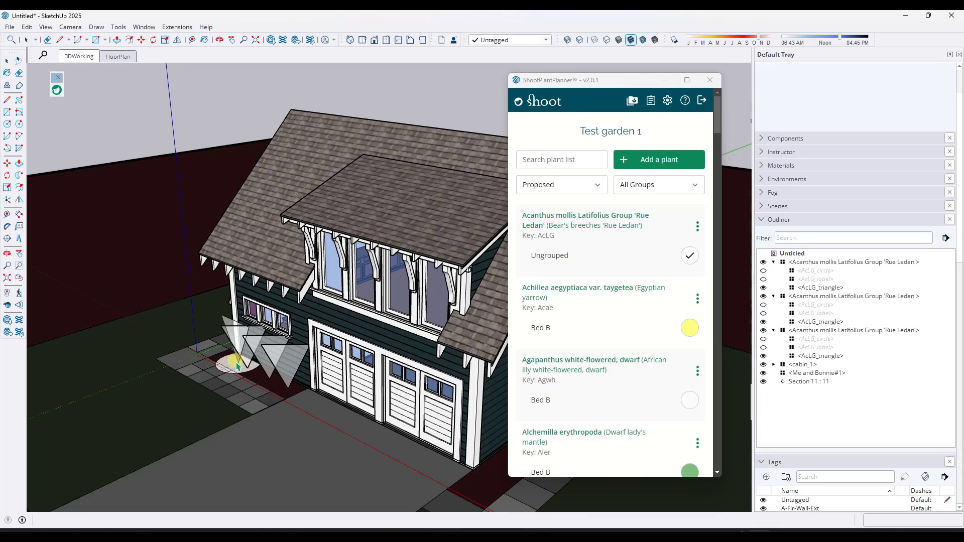
left_click(421, 343)
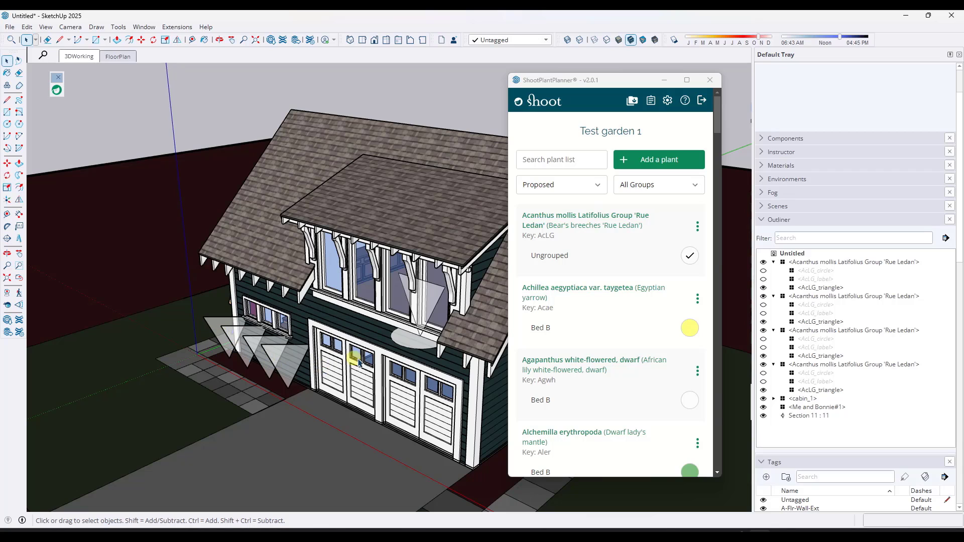
left_click(117, 56)
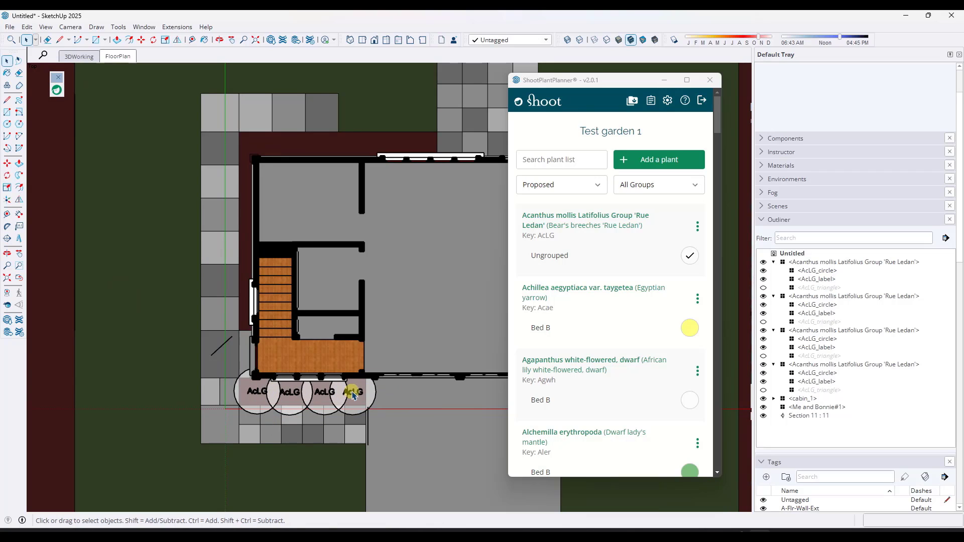
left_click(80, 57)
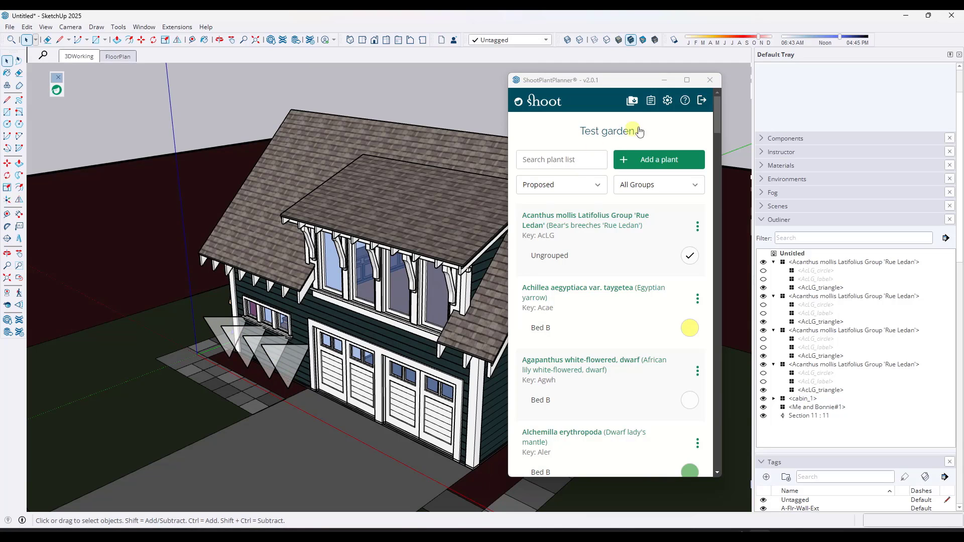
Step: Open the Test garden 1 project and save the plant planner settings with 2D Silhouette on
left_click(667, 102)
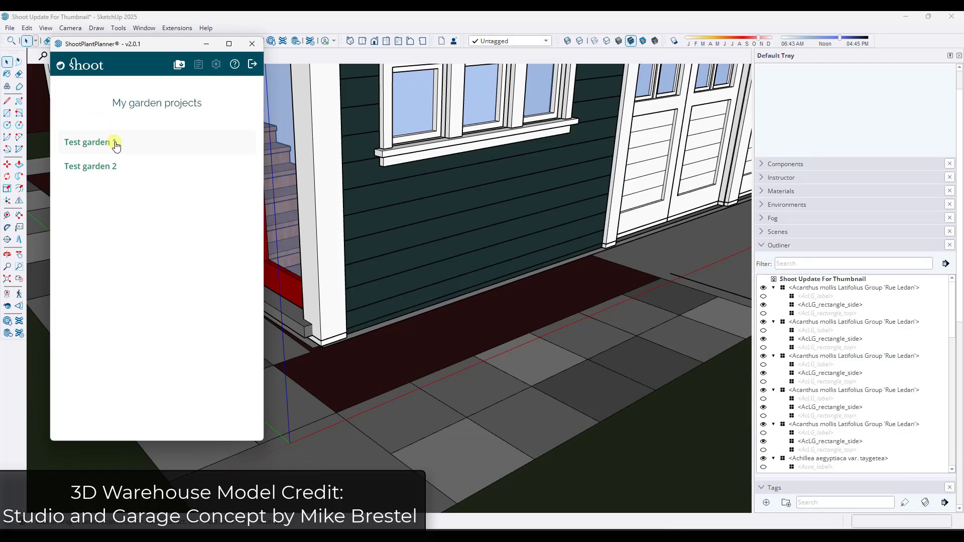
left_click(109, 146)
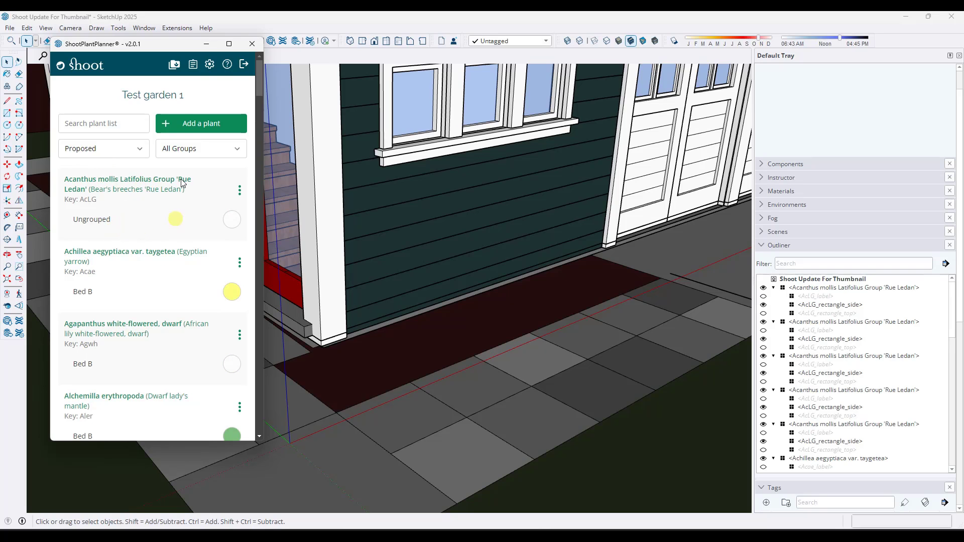
left_click(210, 69)
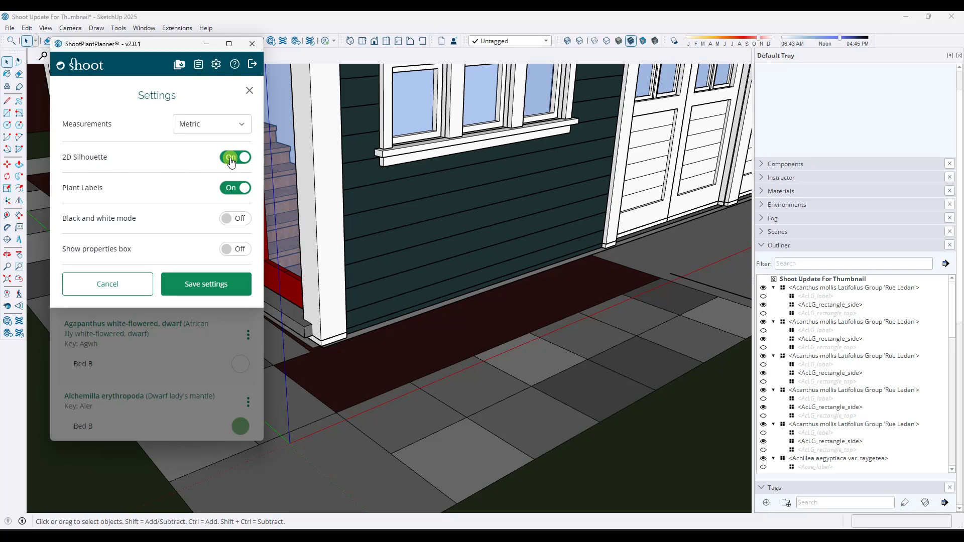
left_click(206, 283)
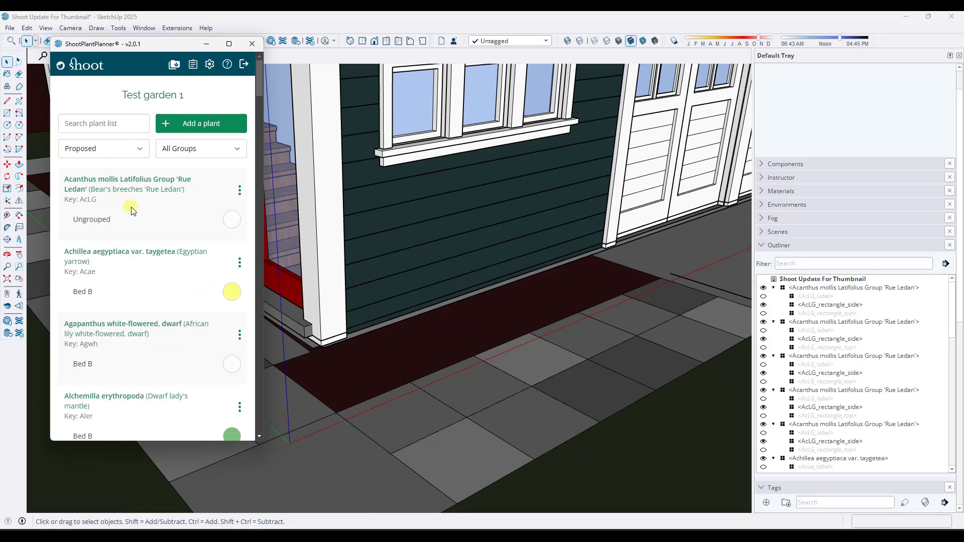
Step: Place a row of five Achillea aegyptiaca var. taygetea plants along the bed and remove it again
left_click(232, 220)
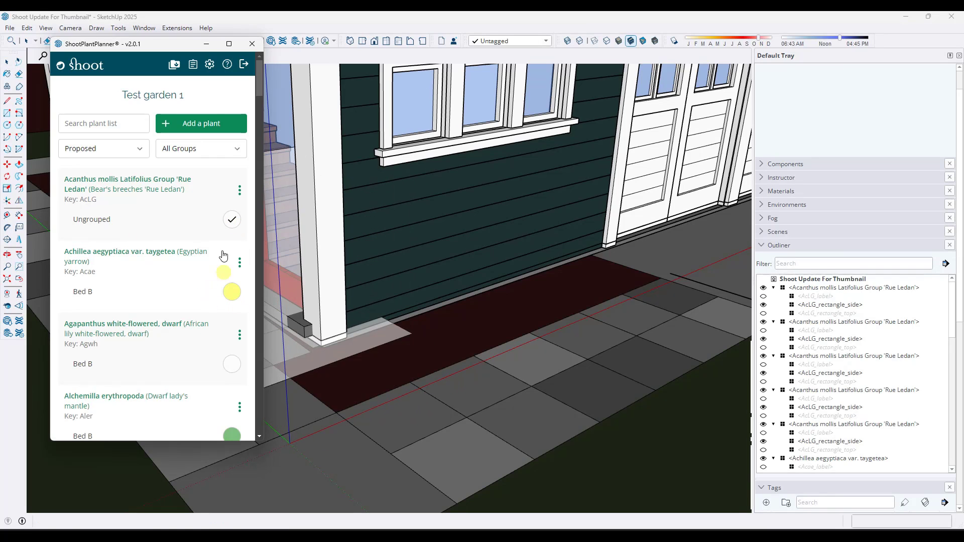
left_click(232, 226)
left_click(232, 291)
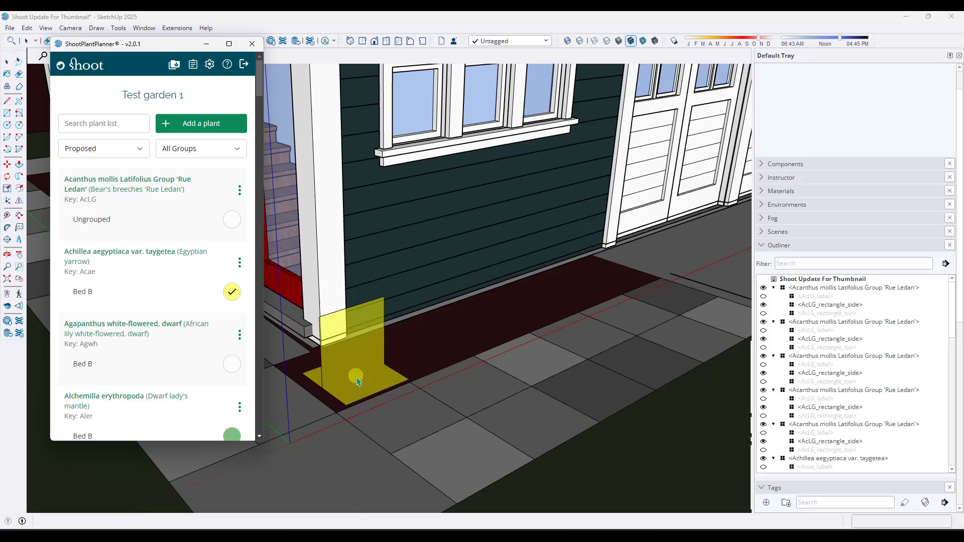
left_click(354, 378)
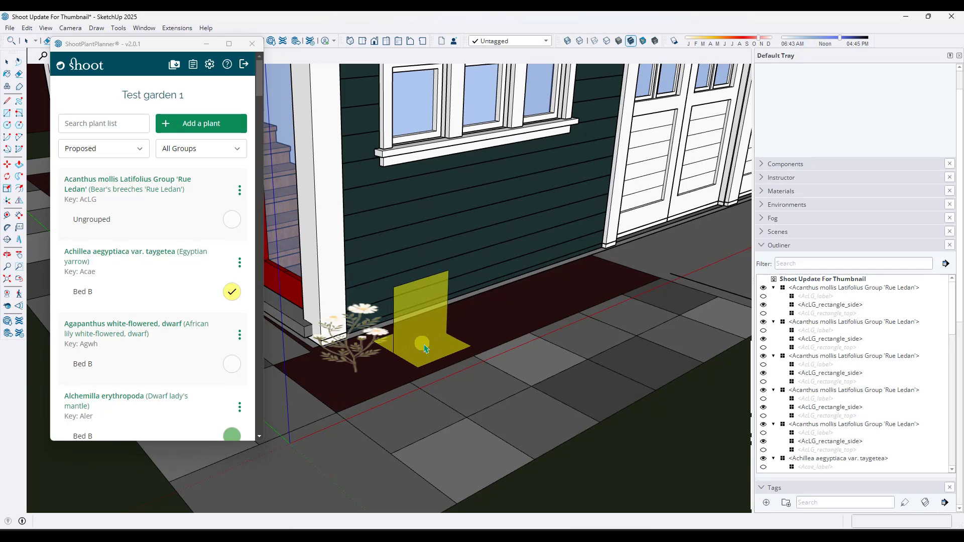
left_click(426, 346)
left_click(486, 316)
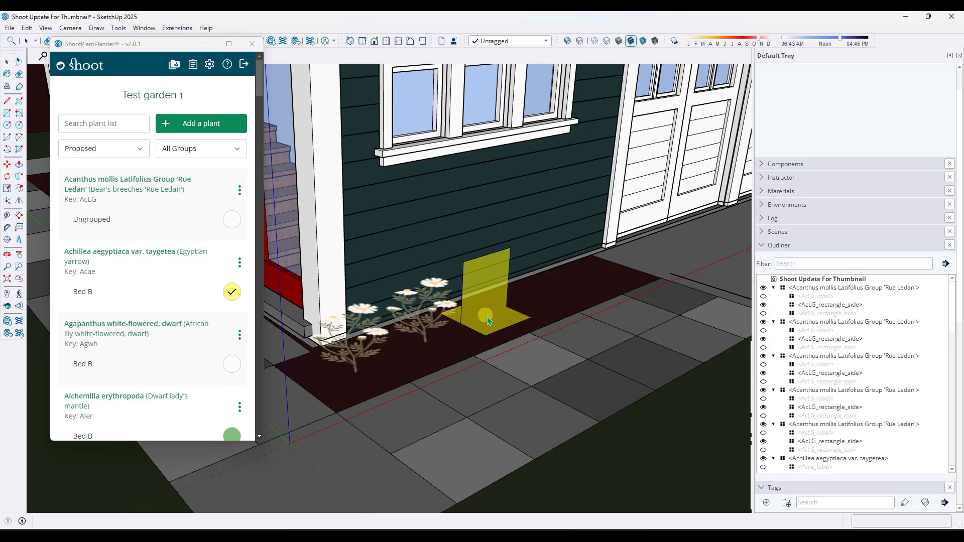
left_click(537, 302)
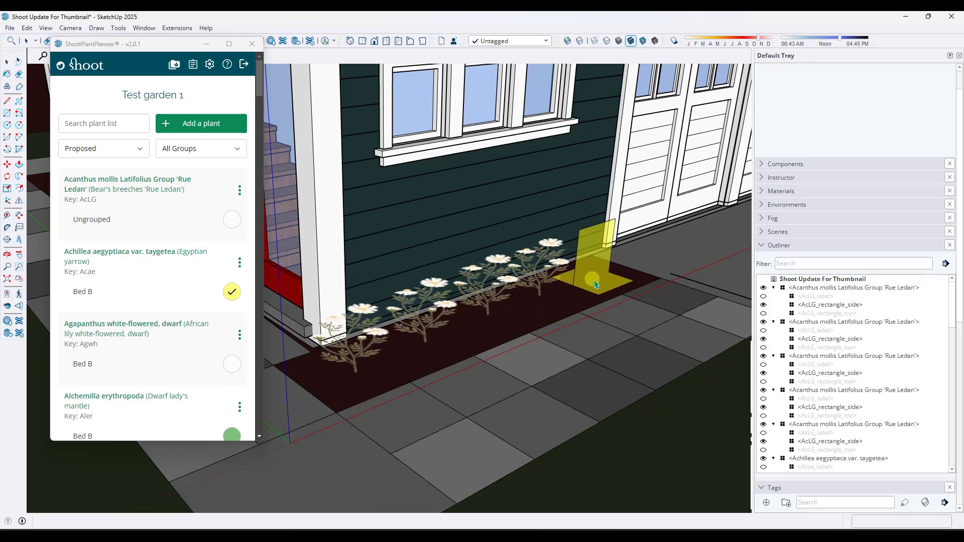
left_click(585, 276)
key("space")
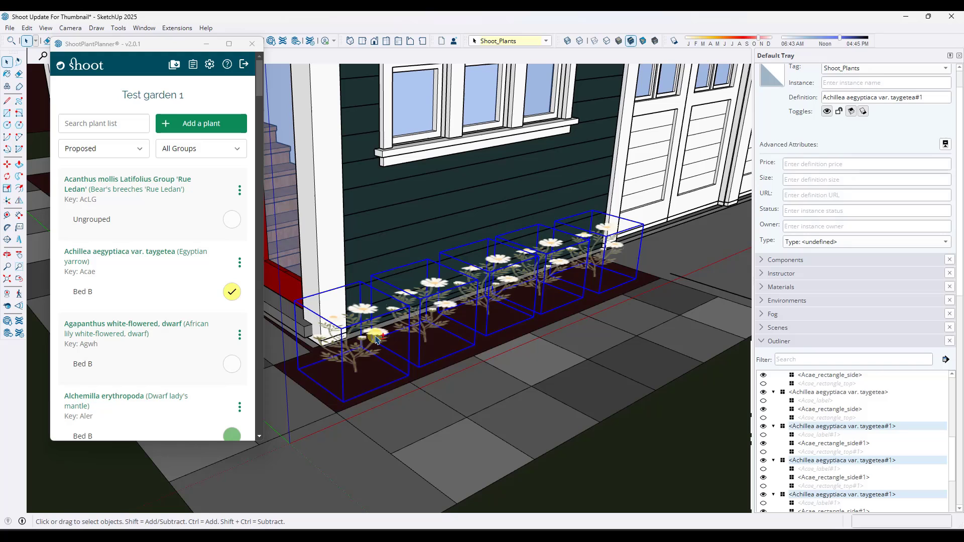
key("ctrl+z")
Step: Place one Agapanthus white-flowered, dwarf at the near end of the bed and copy it about 1' 5" along the bed
left_click(231, 362)
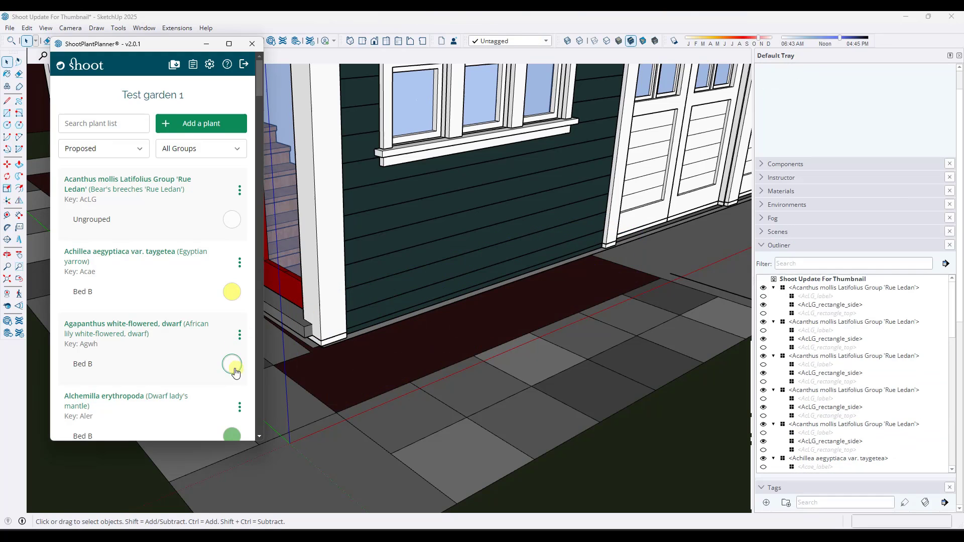
left_click(340, 370)
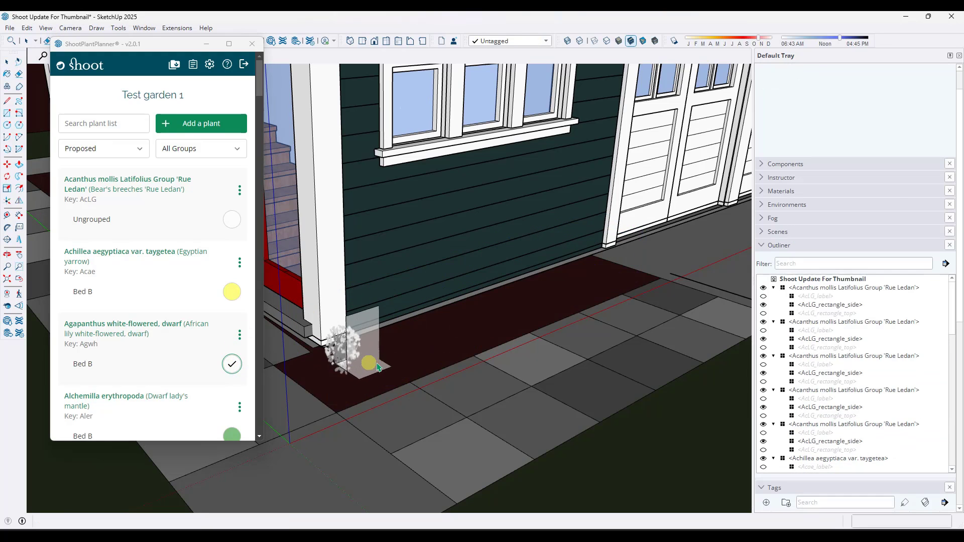
left_click(343, 358)
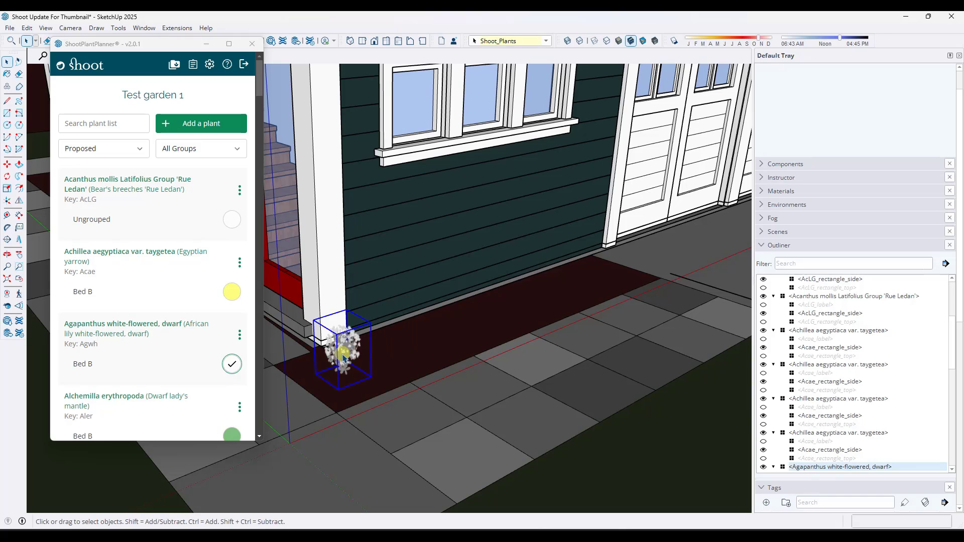
key("m")
key("ctrl")
left_click(338, 390)
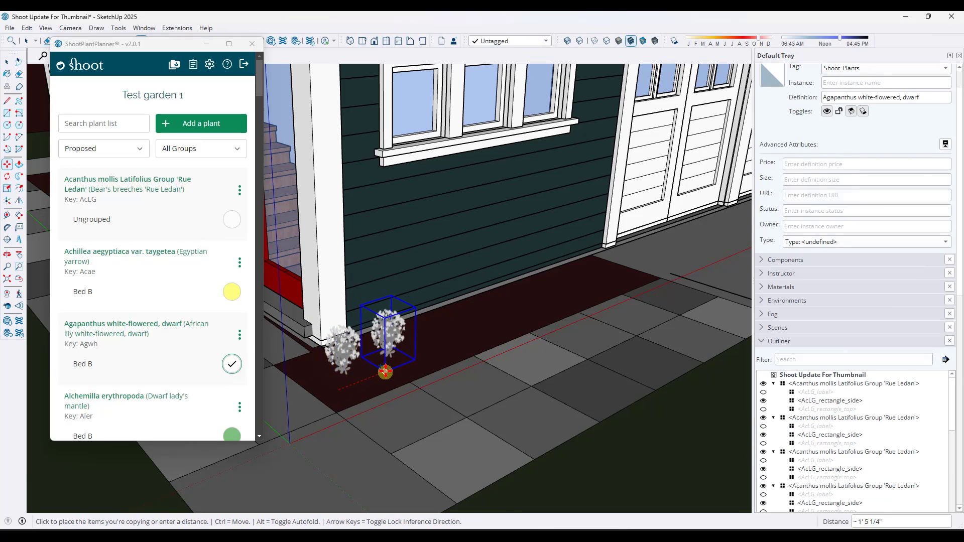
left_click(385, 371)
Step: Repeat the Agapanthus copy along the bed as a *5 array and extend it to *7
type("*5")
key("Return")
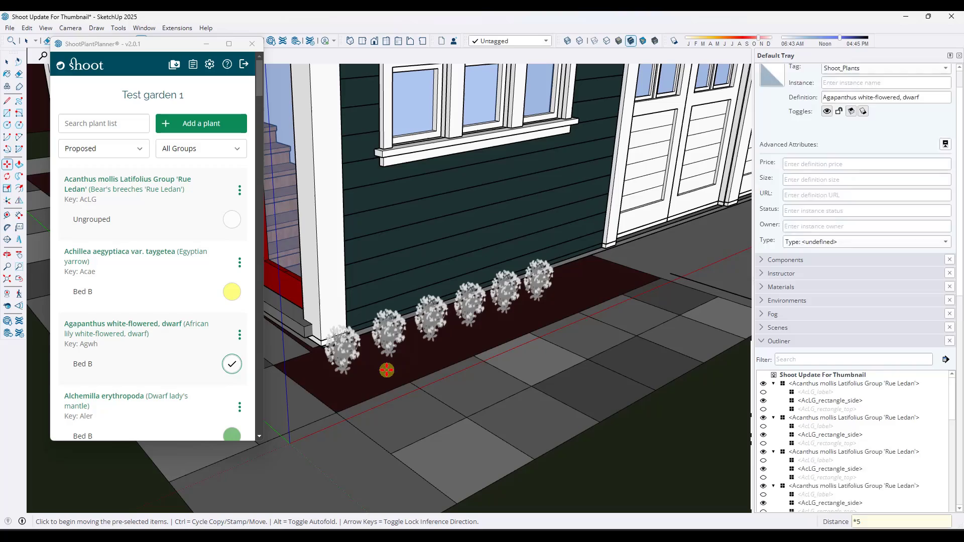
type("*7")
key("Return")
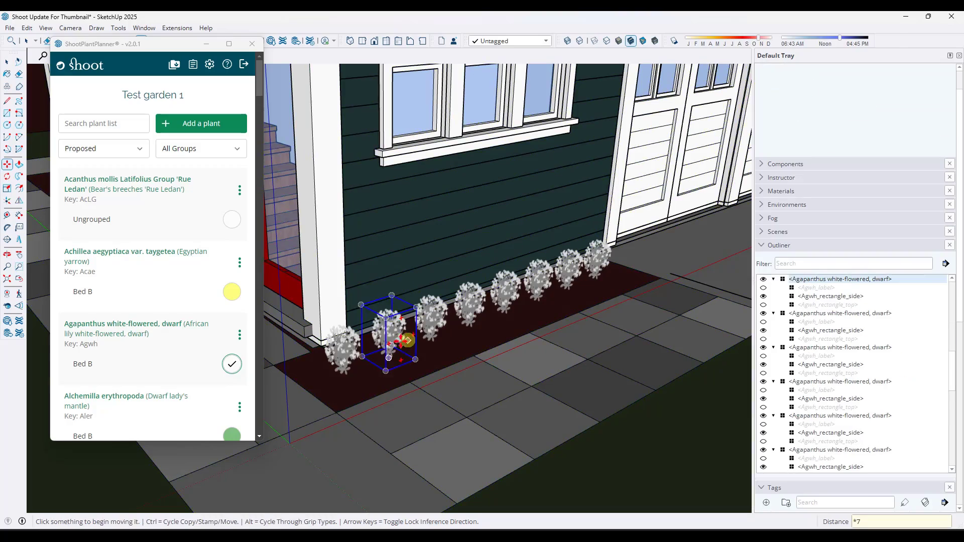
Step: Review the plant details of Agapanthus white-flowered, dwarf, including season of interest, mature size and soil requirements
scroll(387, 354, "up", 3)
middle_click_drag(387, 355, 454, 308)
scroll(435, 315, "down", 4)
scroll(469, 319, "up", 4)
left_click(427, 318)
left_click(124, 325)
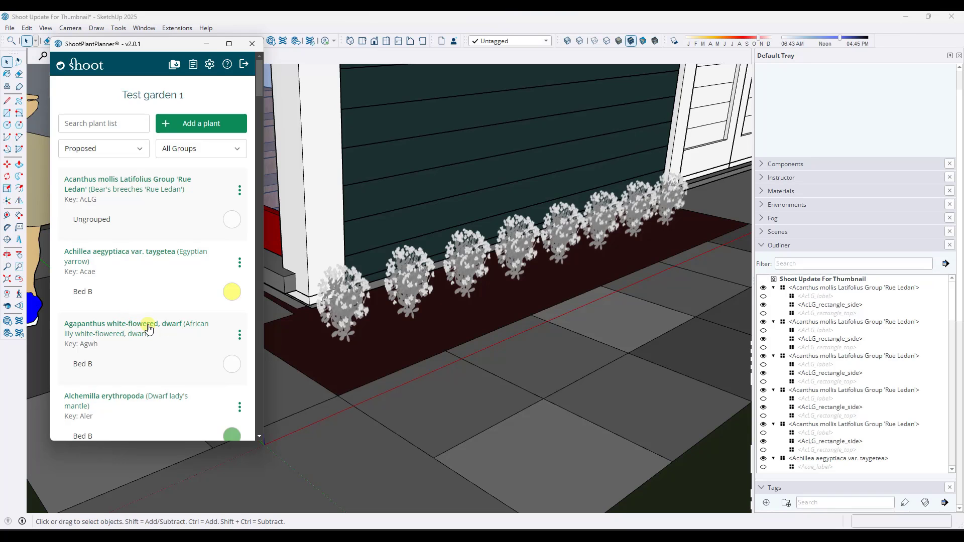
left_click(148, 327)
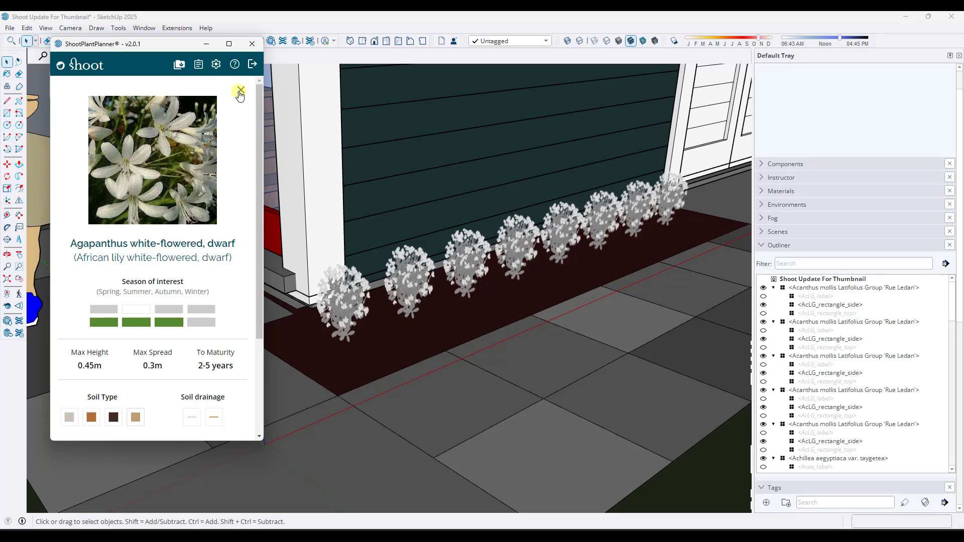
left_click(240, 91)
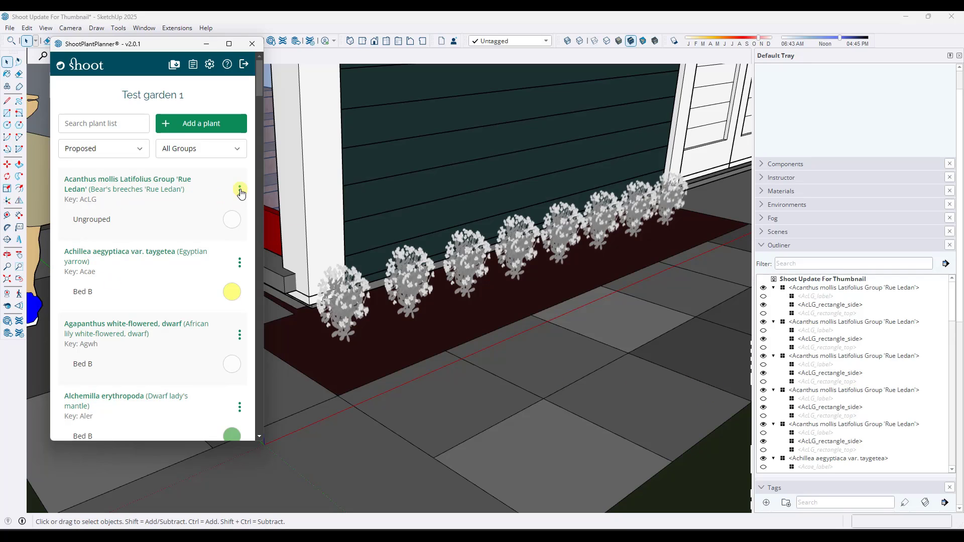
left_click(240, 191)
left_click(212, 216)
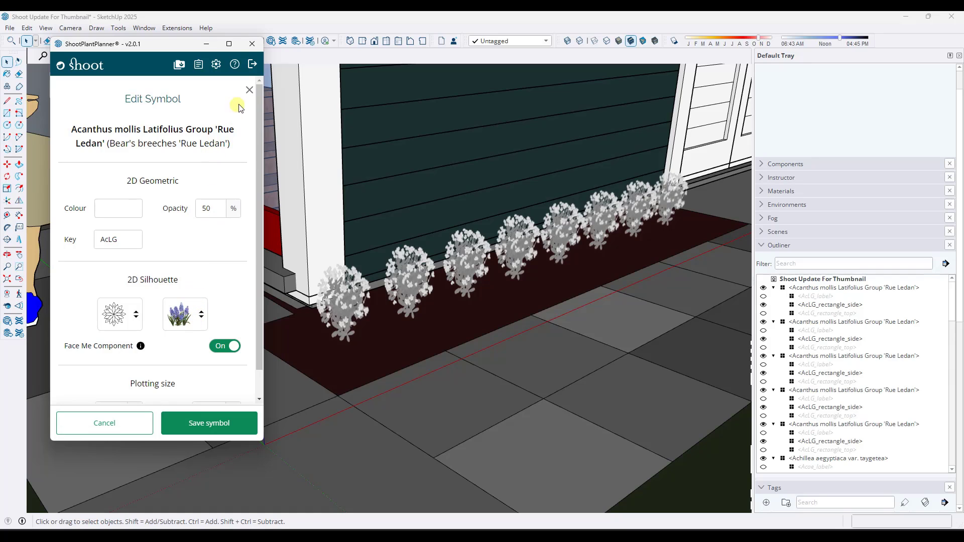
left_click(249, 90)
Step: Change the side-view silhouette of Agapanthus white-flowered, dwarf to a green leafy plant found by searching "flower", and save the symbol
left_click(209, 338)
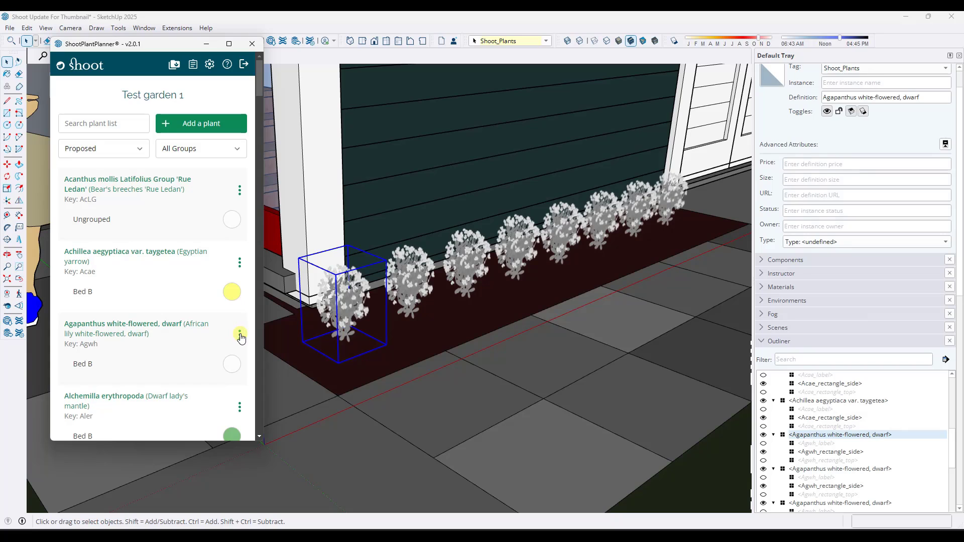
left_click(240, 335)
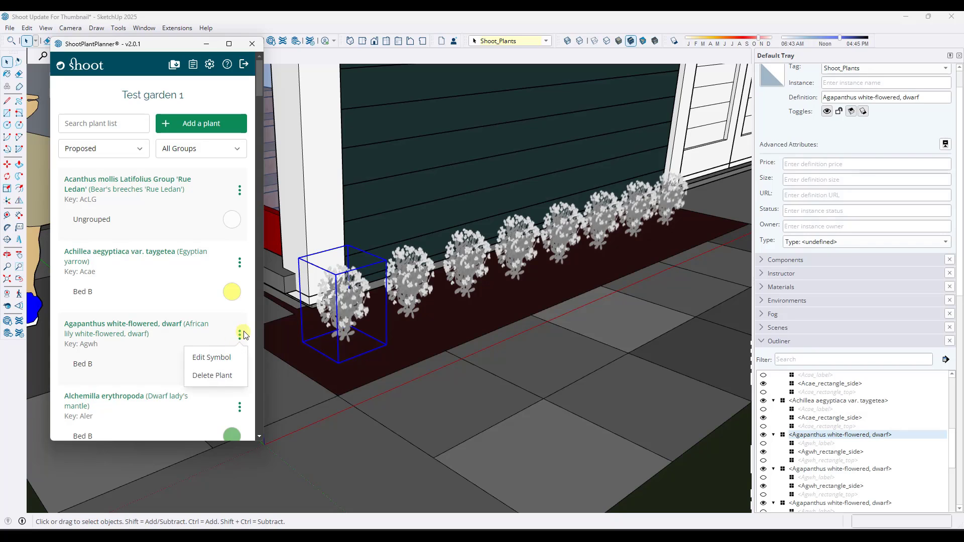
left_click(224, 363)
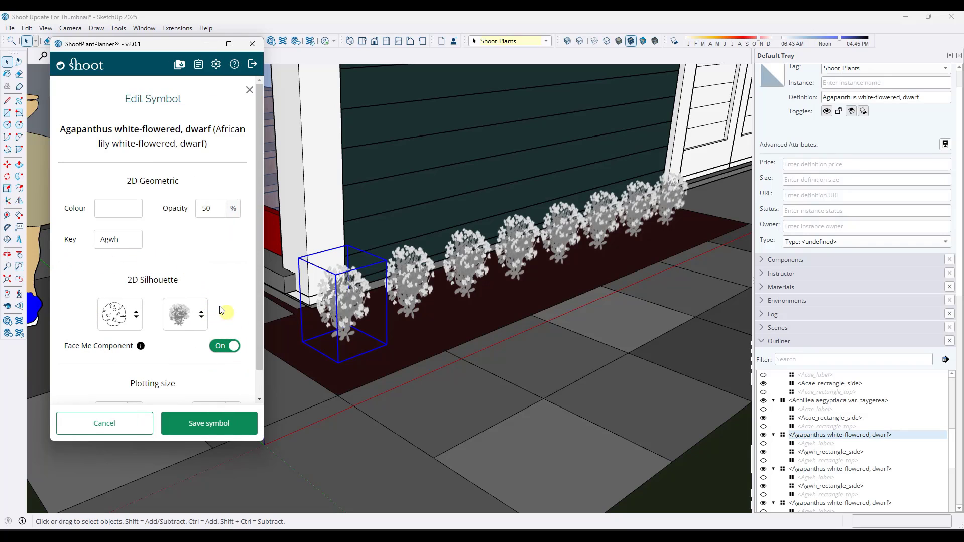
scroll(220, 310, "down", 1)
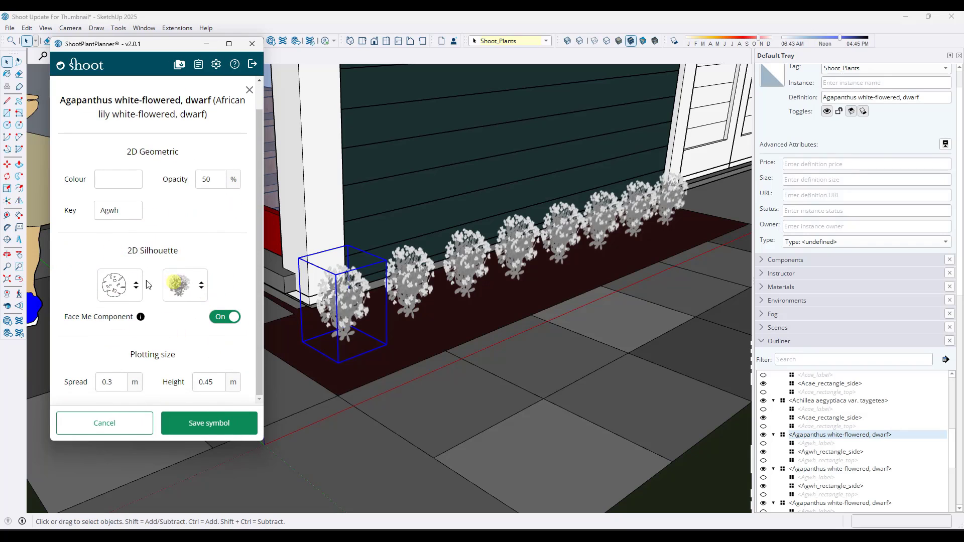
left_click(181, 290)
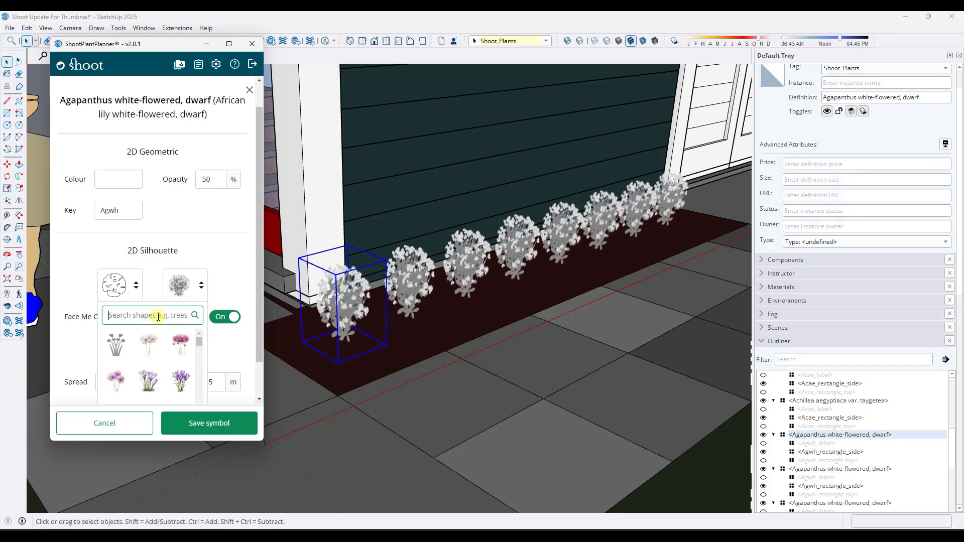
type("flower")
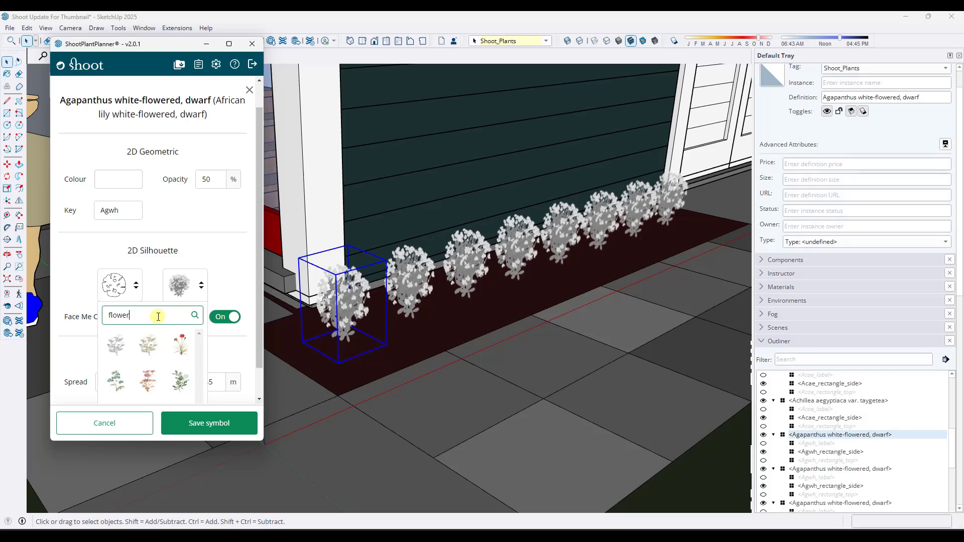
scroll(151, 374, "down", 1)
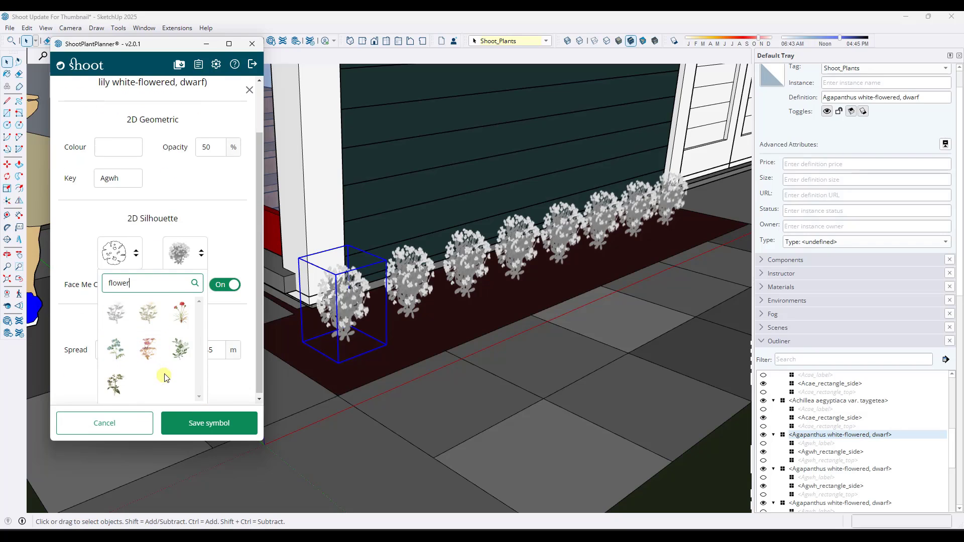
left_click(178, 350)
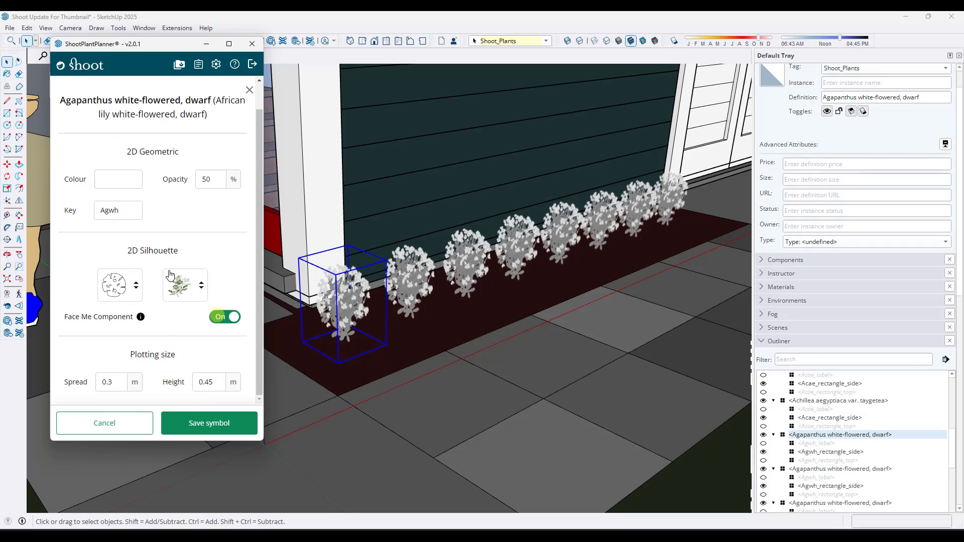
left_click(351, 305)
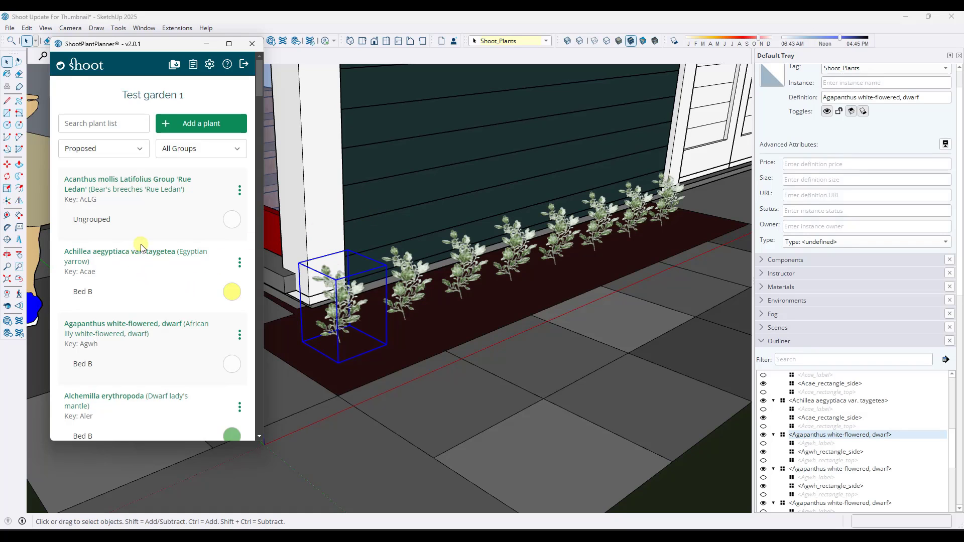
Step: Search the plant list for "grass" and check the plant details of Deschampsia cespitosa (Tufted hair grass)
scroll(141, 251, "down", 4)
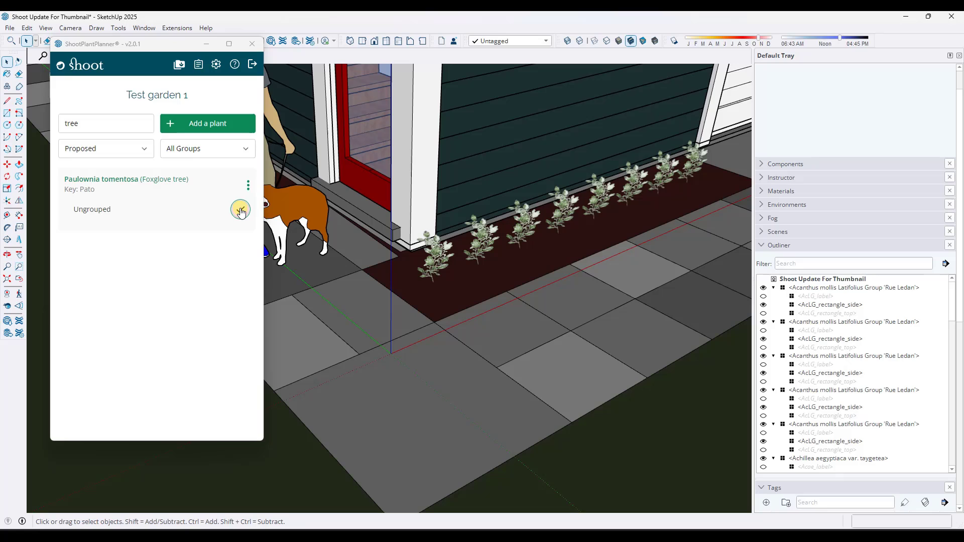
left_click_drag(86, 123, 54, 126)
type("gre")
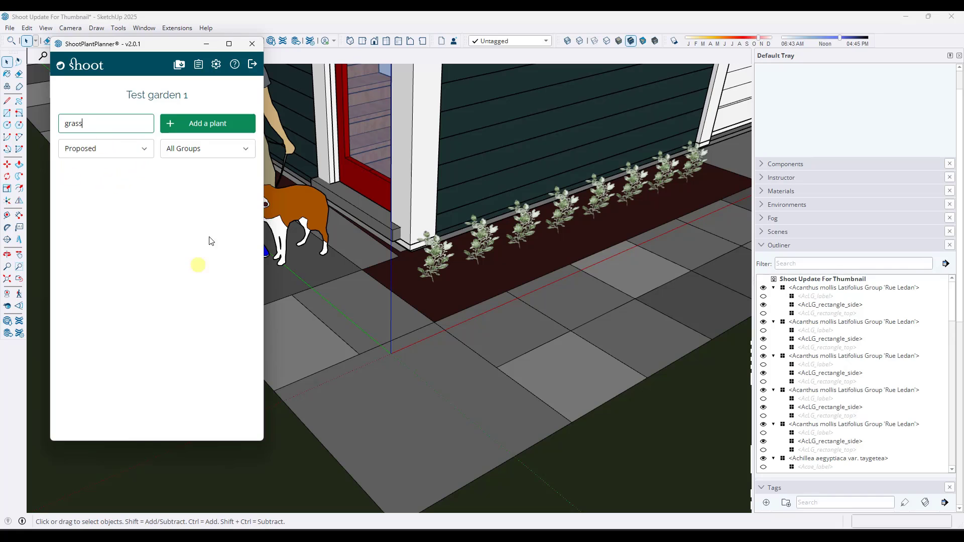
left_click(171, 183)
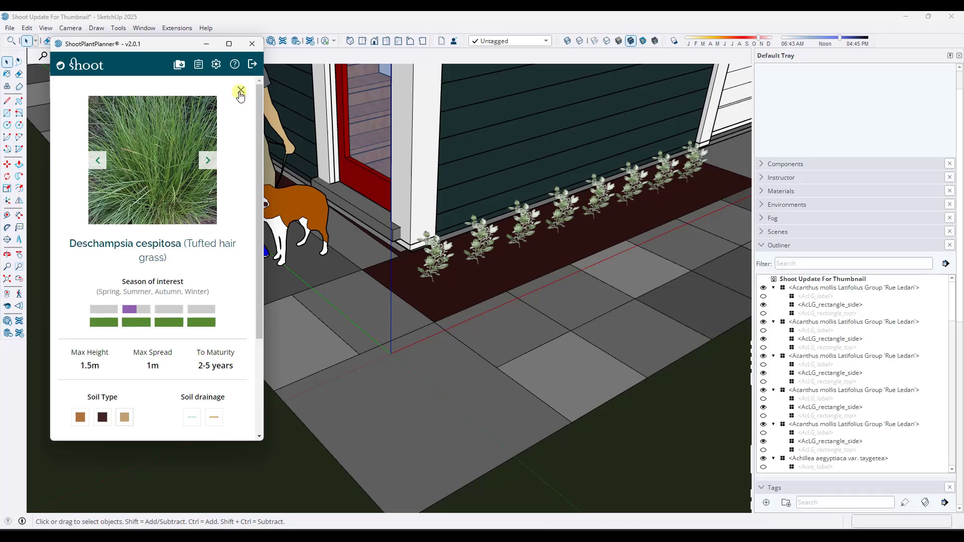
left_click(240, 92)
Step: Place four Deschampsia cespitosa plants in a row on the lawn along the paving edge beside the person and dog
left_click(240, 219)
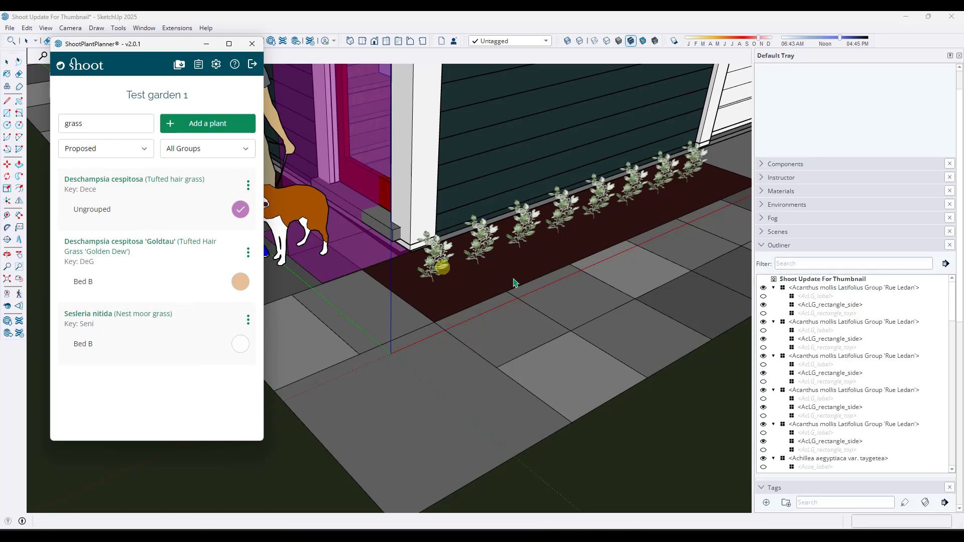
scroll(452, 251, "down", 5)
left_click(351, 316)
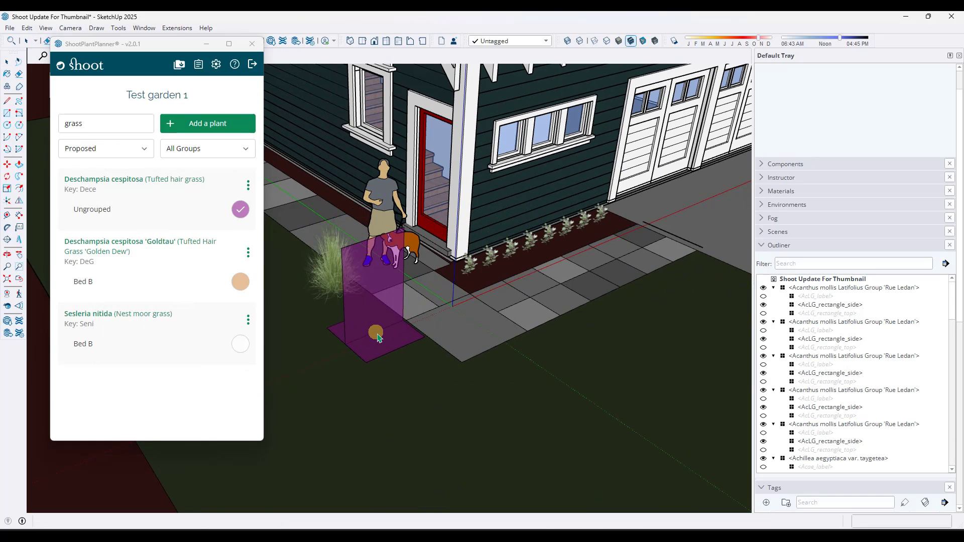
left_click(387, 348)
left_click(421, 383)
left_click(448, 404)
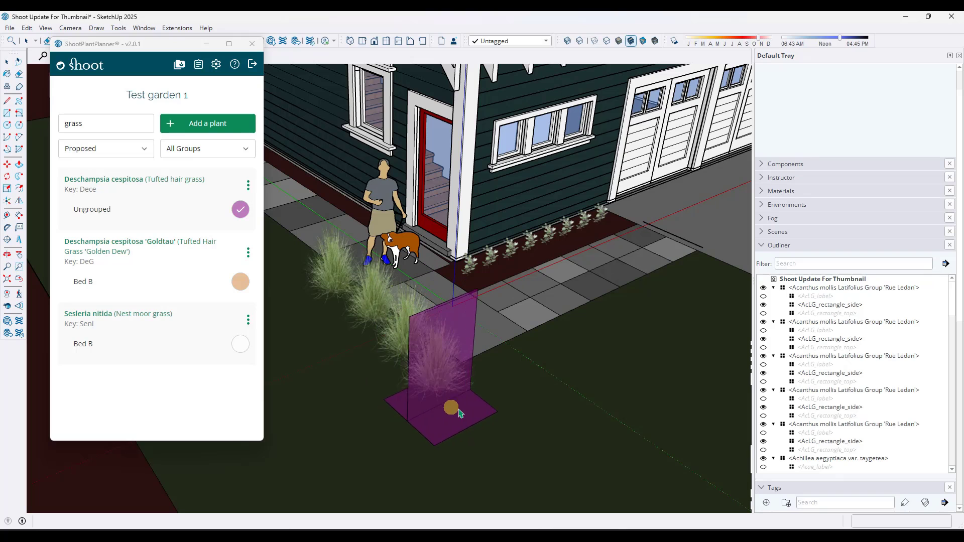
Step: Place four more Deschampsia cespitosa plants along the paving edge in front of the garage-side wall and end the placement
left_click(563, 371)
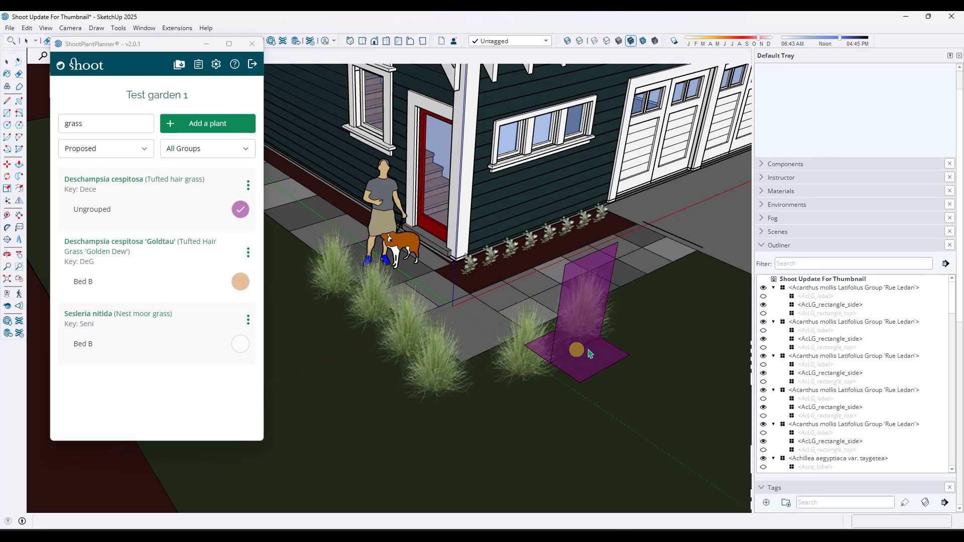
left_click(620, 333)
left_click(691, 292)
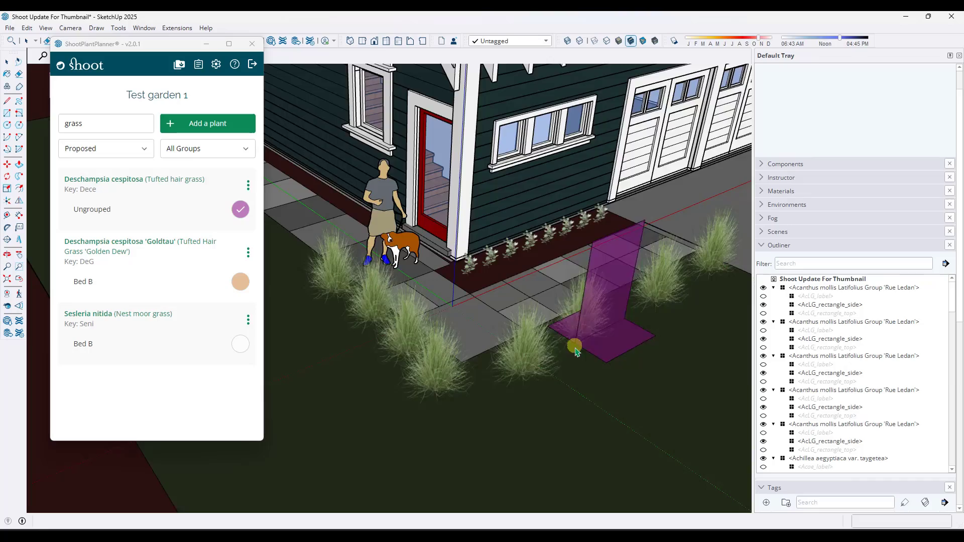
scroll(577, 333, "up", 5)
middle_click_drag(576, 333, 585, 297)
scroll(585, 297, "down", 3)
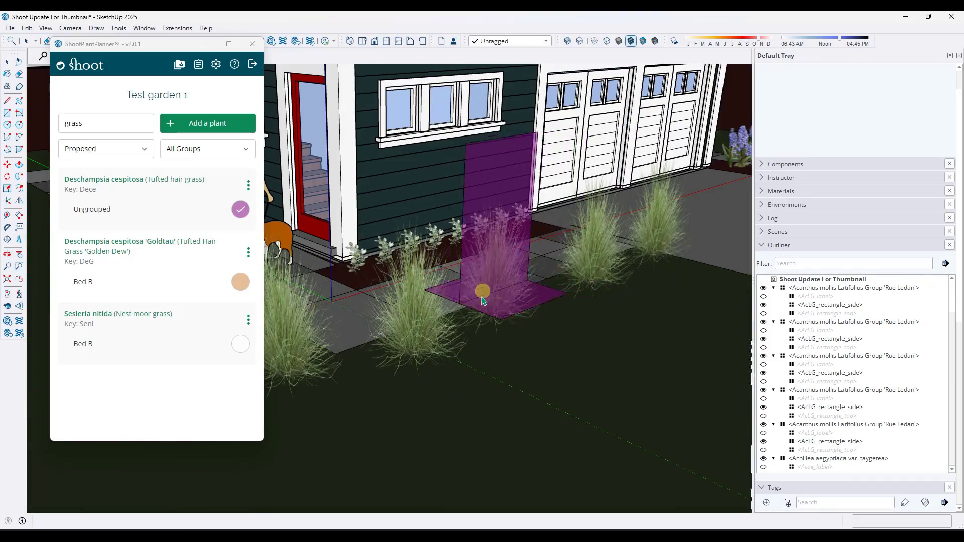
key("space")
scroll(482, 290, "up", 5)
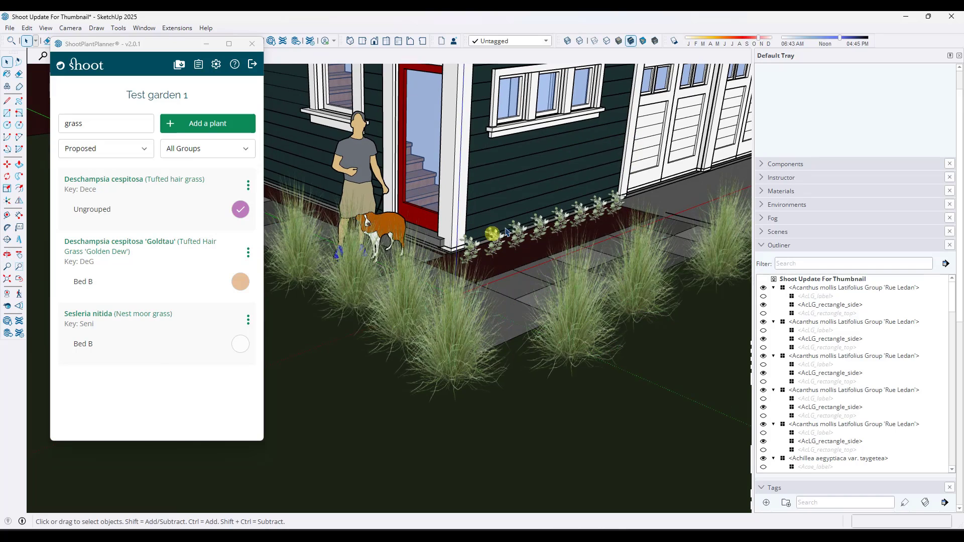
Step: Change the side-view silhouette of Deschampsia cespitosa to the grey seed-head grass found by searching "grass", and save the symbol
left_click(248, 185)
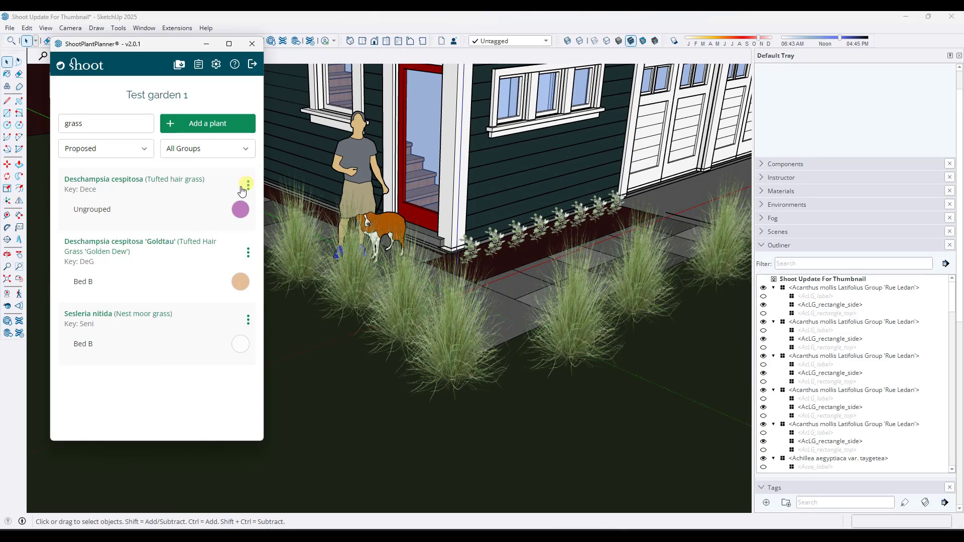
left_click(248, 186)
left_click(221, 206)
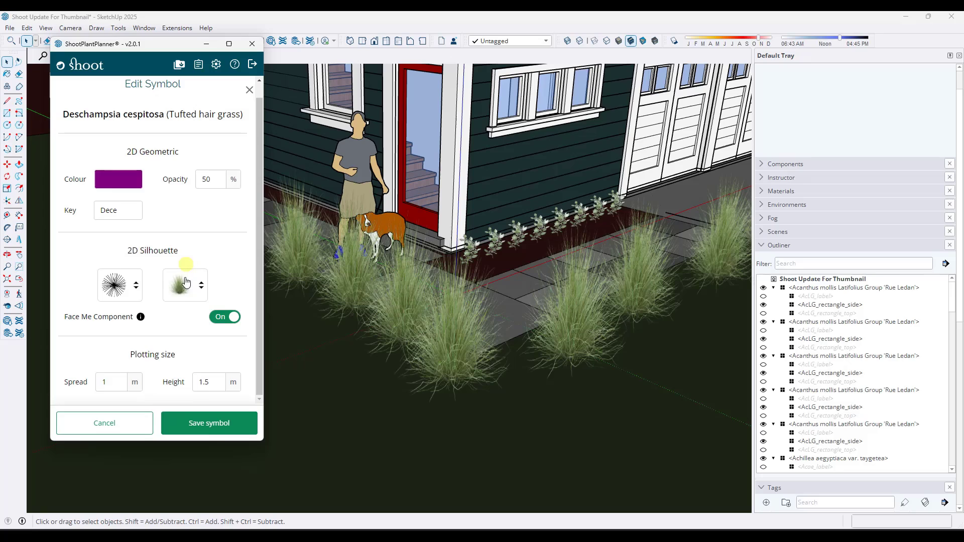
left_click(184, 285)
left_click(157, 321)
double_click(156, 320)
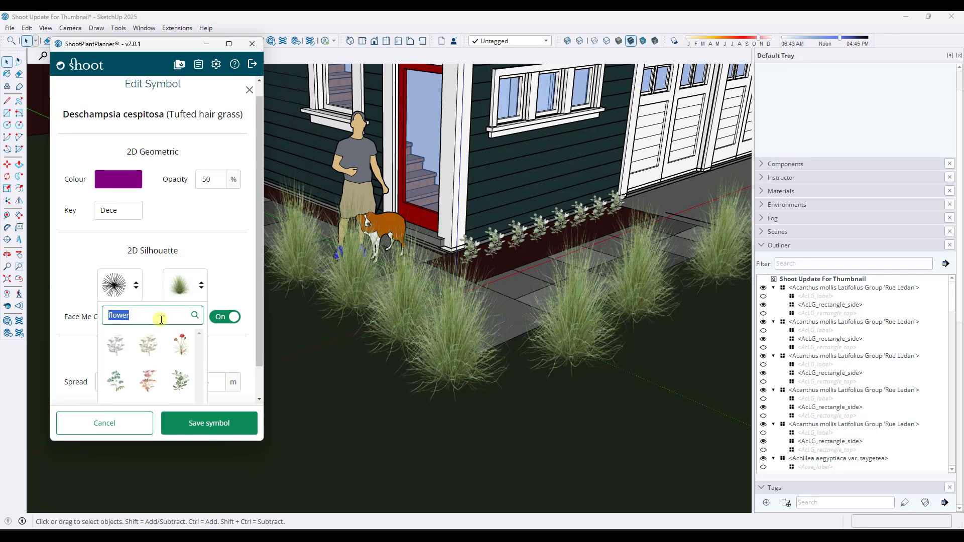
type("grass")
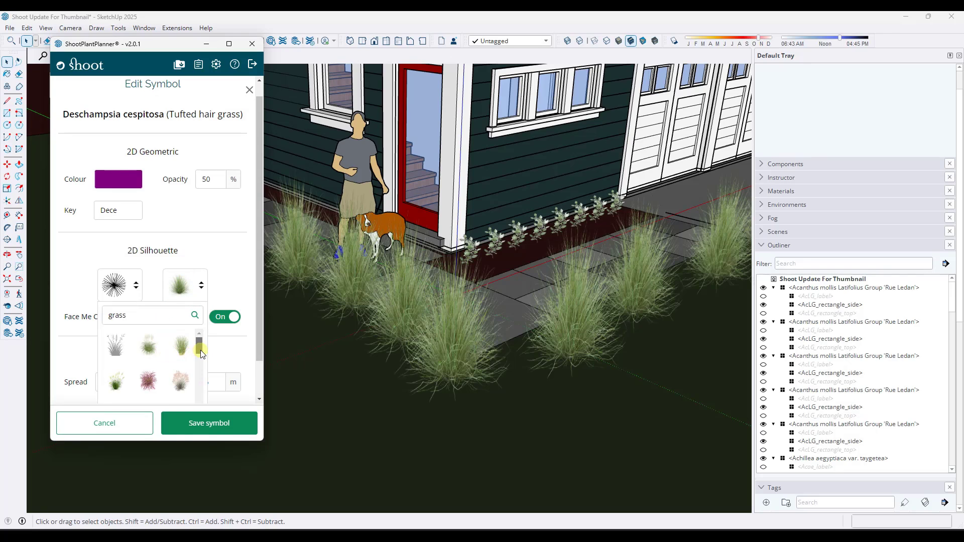
left_click_drag(201, 350, 203, 379)
scroll(202, 379, "up", 5)
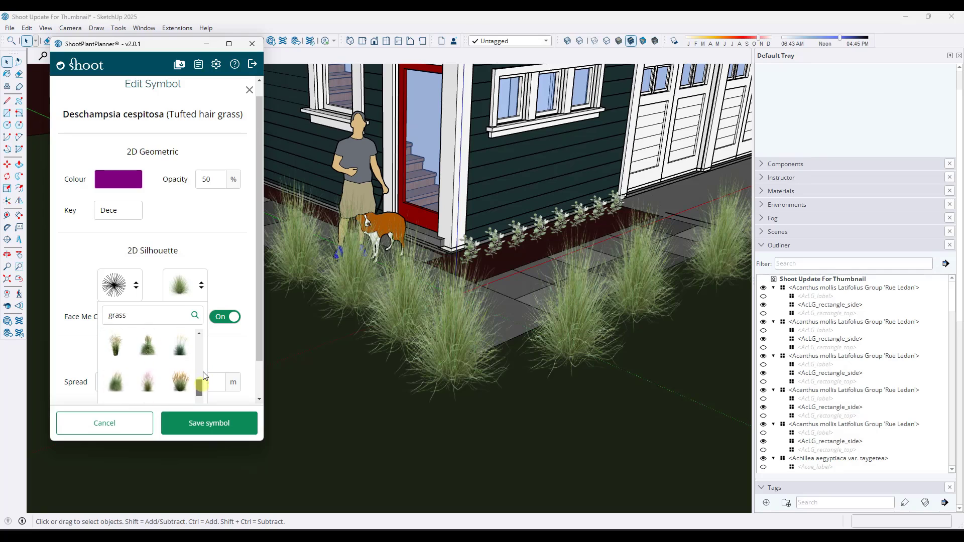
left_click(116, 346)
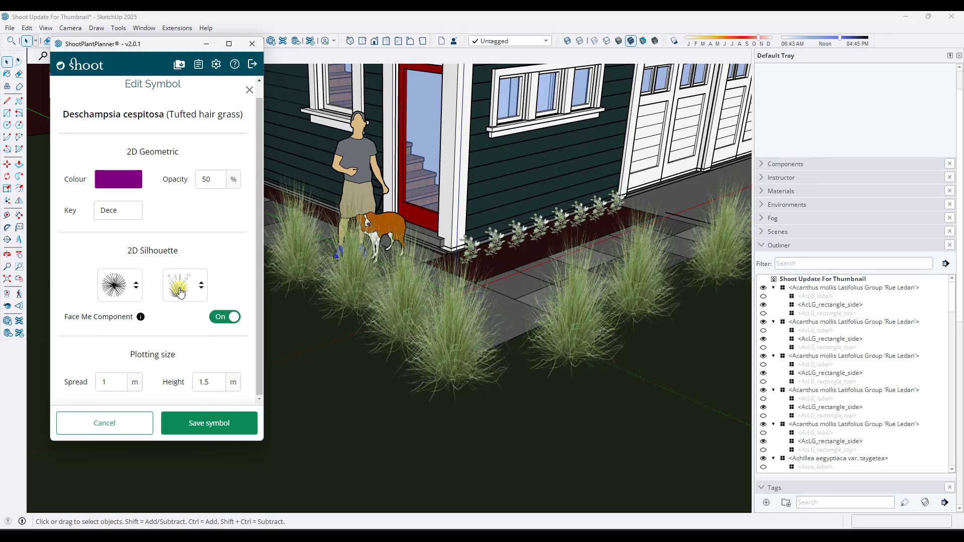
left_click(449, 350)
middle_click_drag(464, 335, 432, 281)
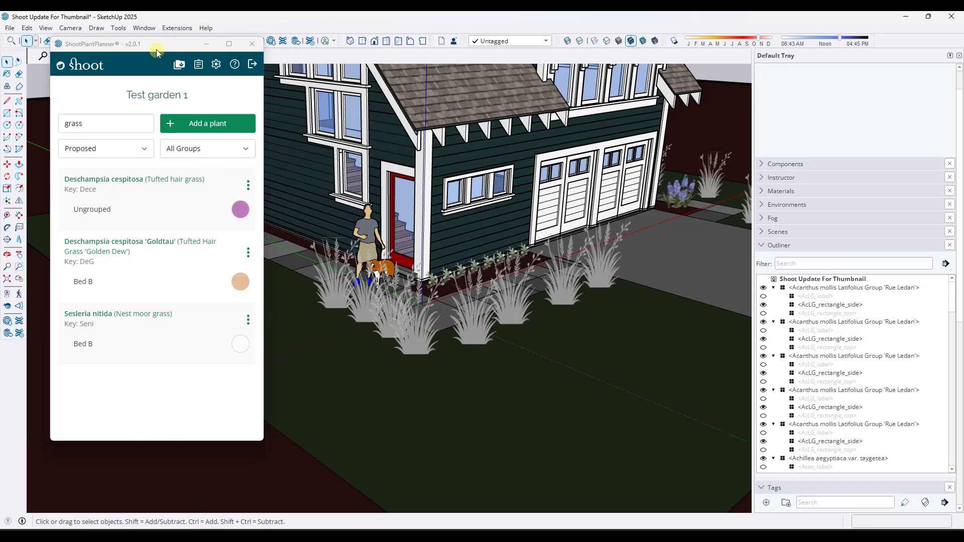
Step: Browse the available top-view symbols for Deschampsia cespitosa, then close the plant planner without changing the symbol
left_click_drag(157, 52, 161, 96)
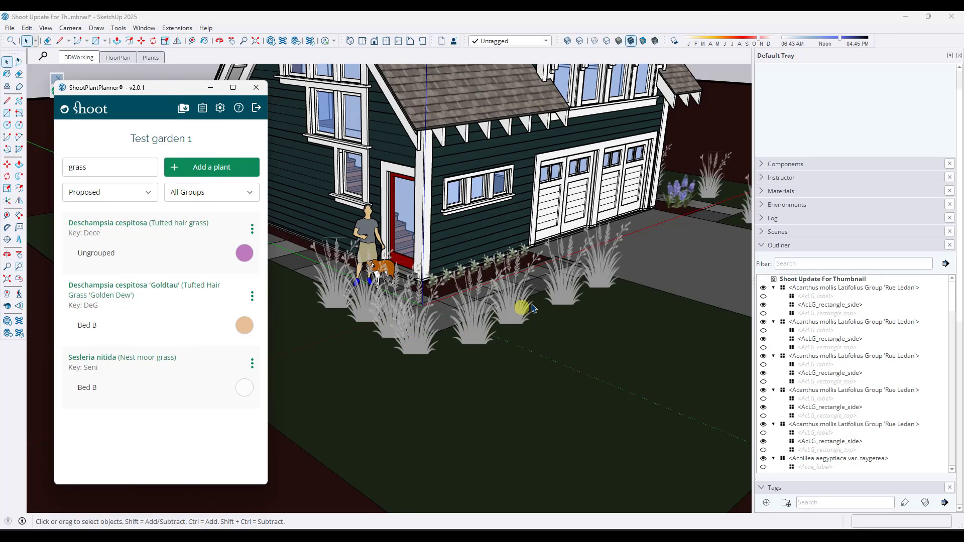
left_click(252, 230)
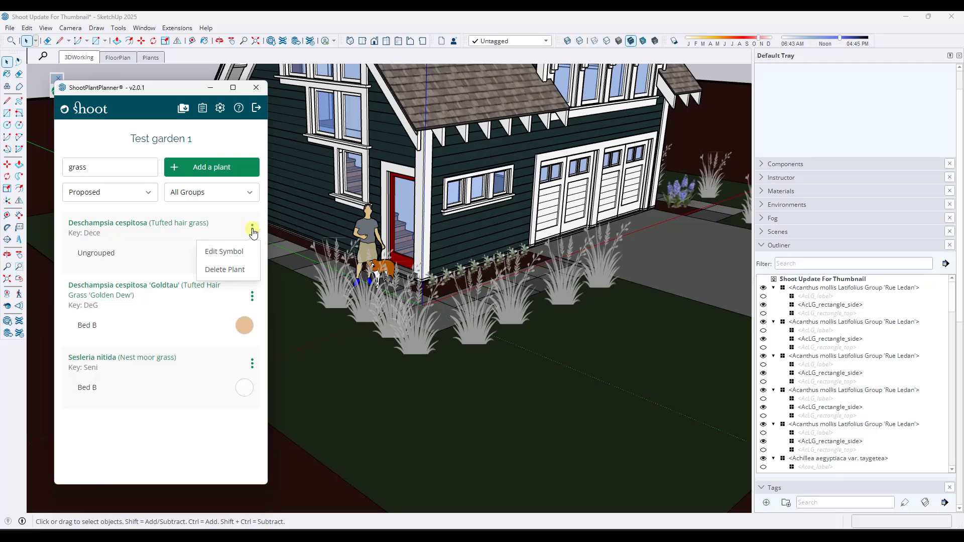
left_click(231, 253)
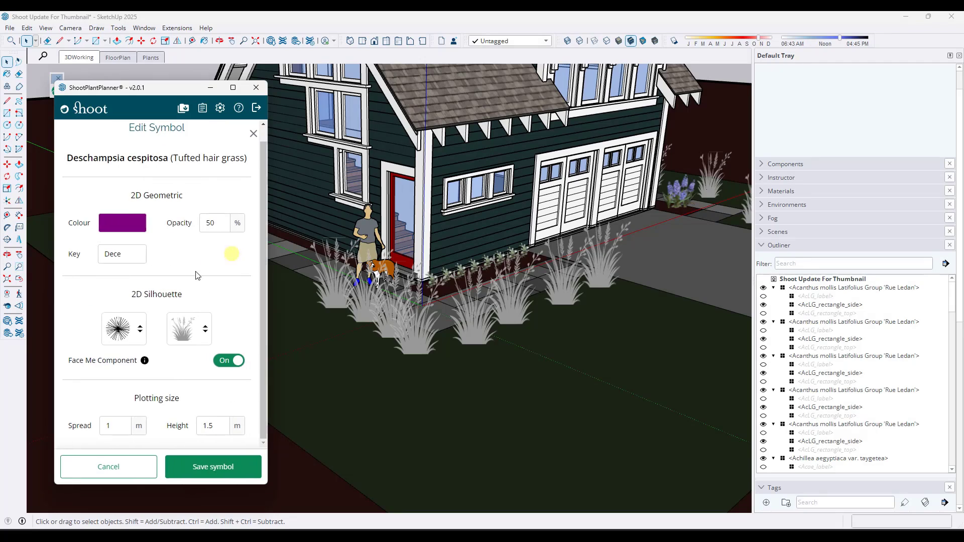
left_click(120, 331)
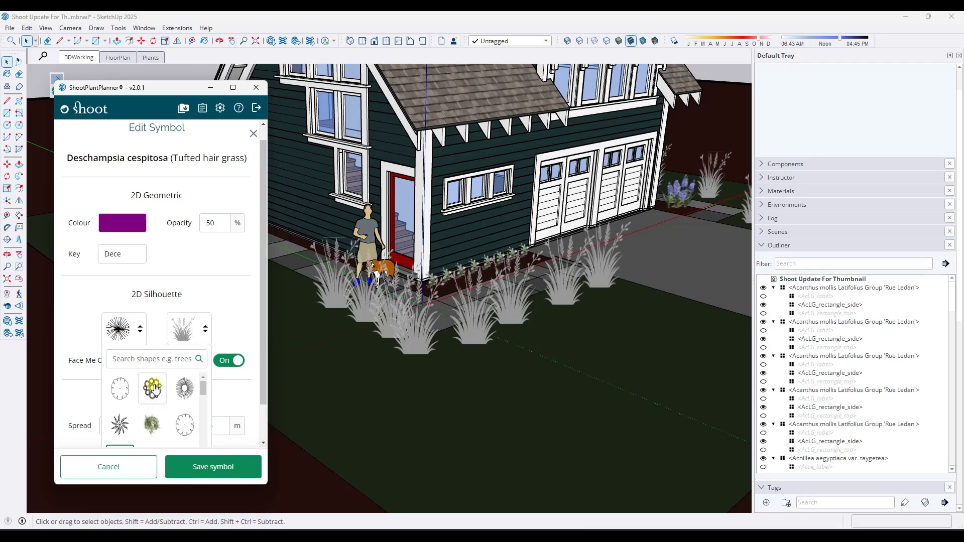
scroll(153, 389, "down", 5)
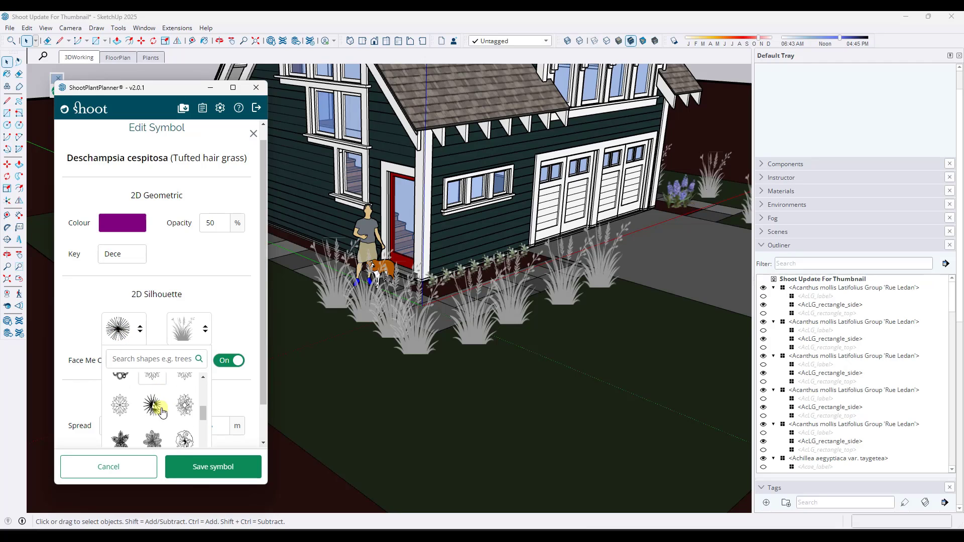
scroll(162, 412, "down", 3)
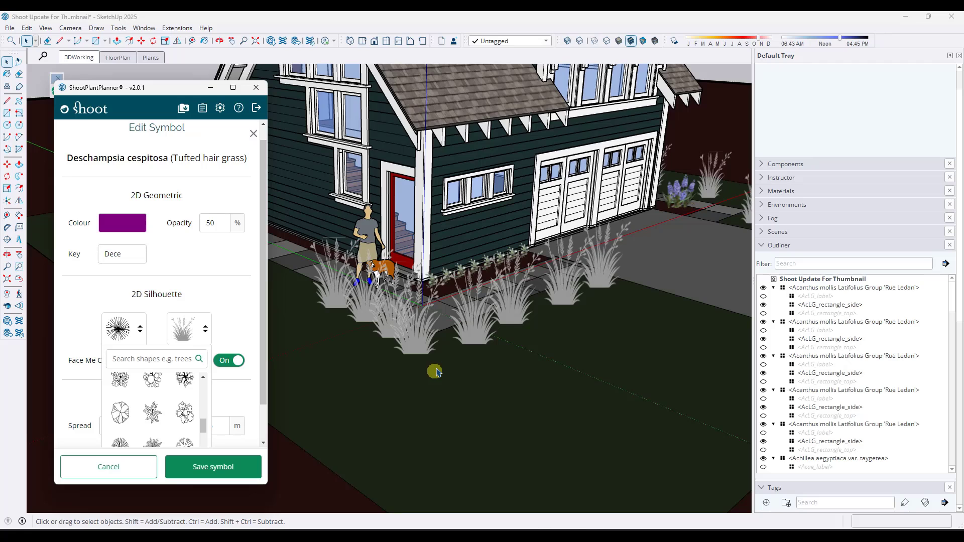
left_click(256, 87)
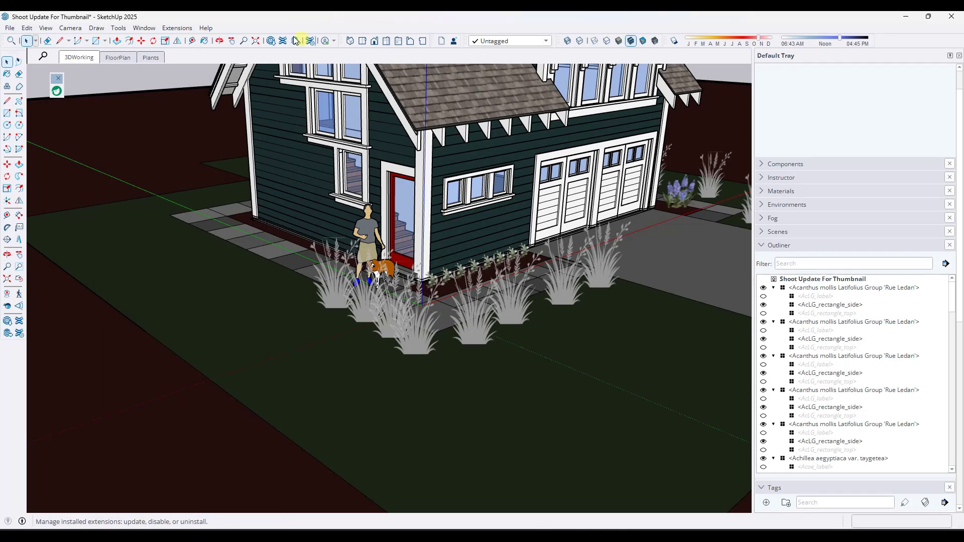
Step: Switch to the Top view and examine the plan symbols and key labels of the grasses around the paving corner
left_click(366, 44)
scroll(554, 187, "down", 5)
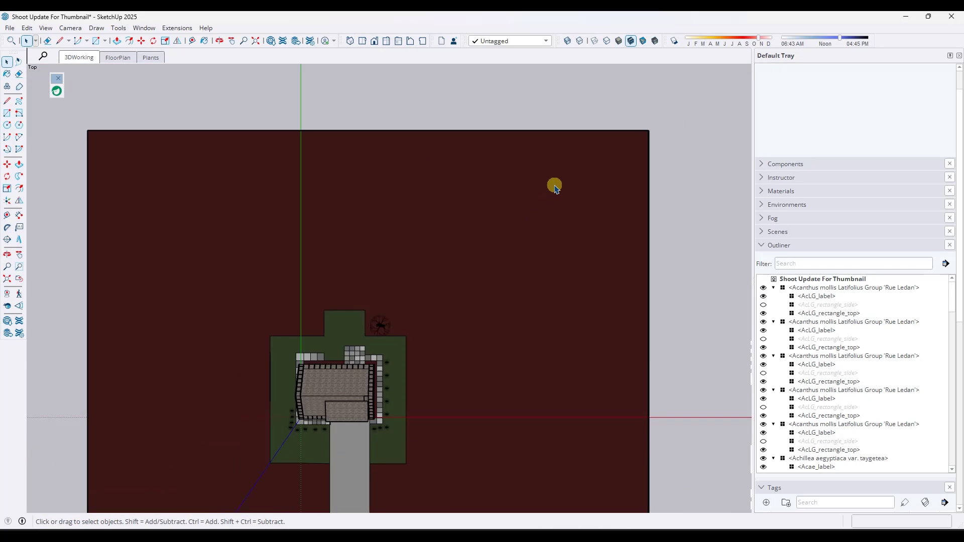
scroll(385, 344, "up", 6)
scroll(366, 369, "up", 4)
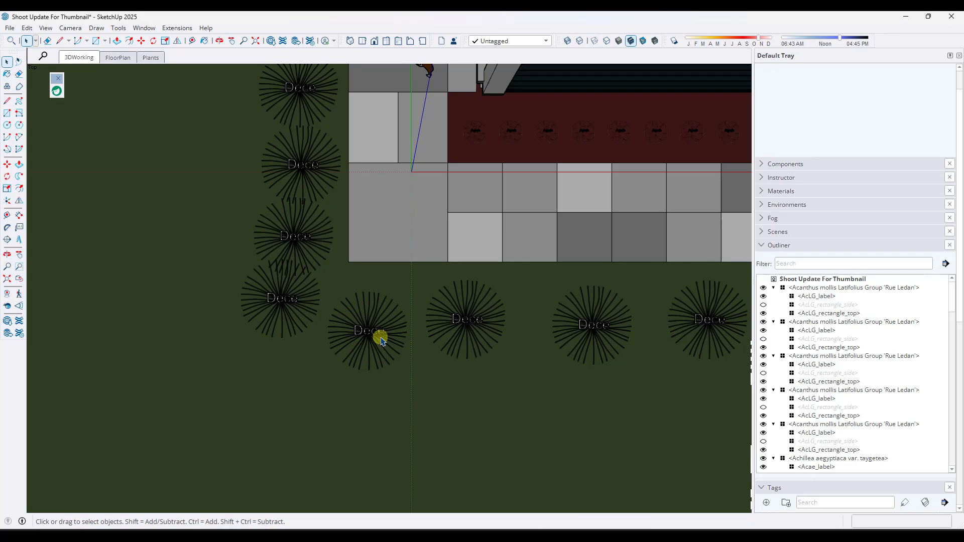
Step: Open the Test garden 1 plant list and select the Deschampsia cespitosa plant just below the paving corner to inspect its Outliner entries
scroll(386, 321, "up", 4)
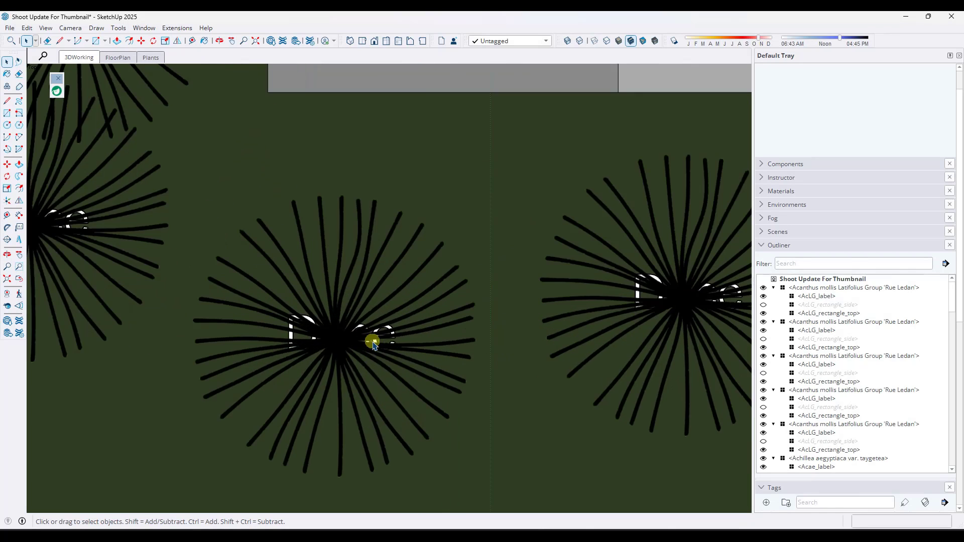
scroll(374, 335, "down", 3)
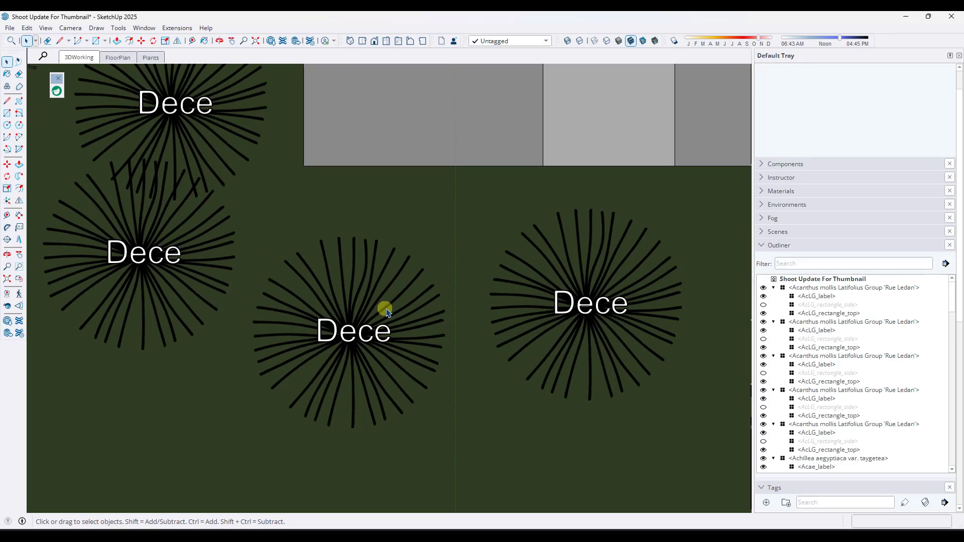
scroll(391, 313, "down", 2)
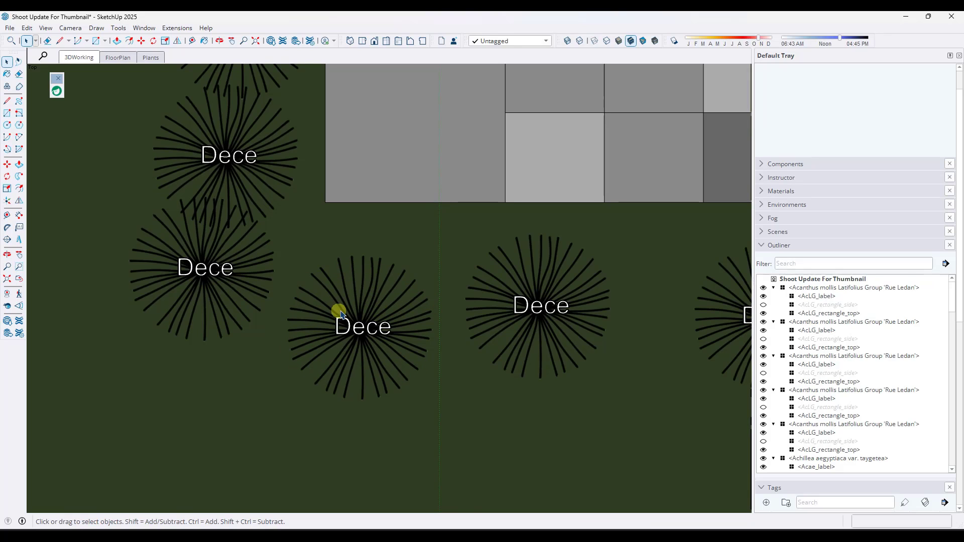
scroll(341, 314, "down", 2)
left_click(57, 91)
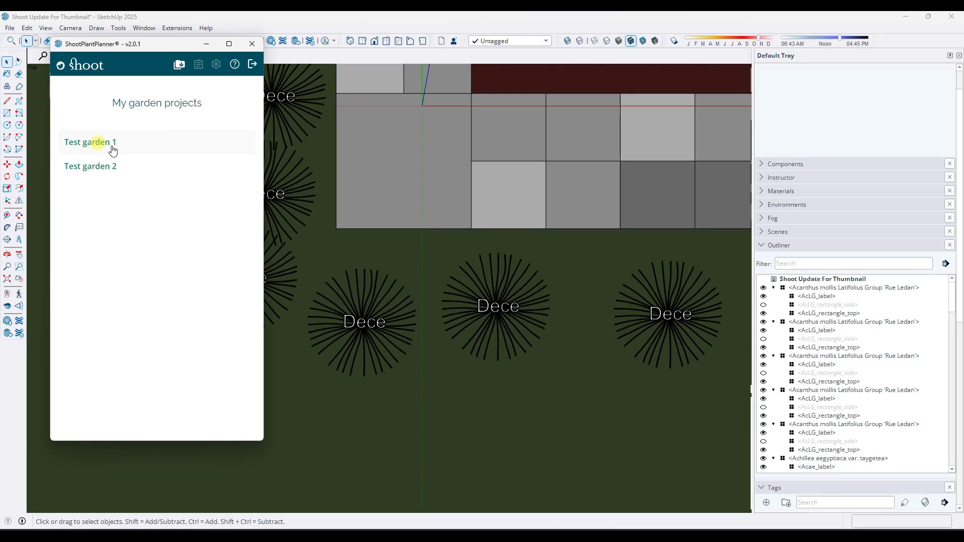
left_click(112, 151)
left_click(367, 330)
scroll(898, 447, "down", 3)
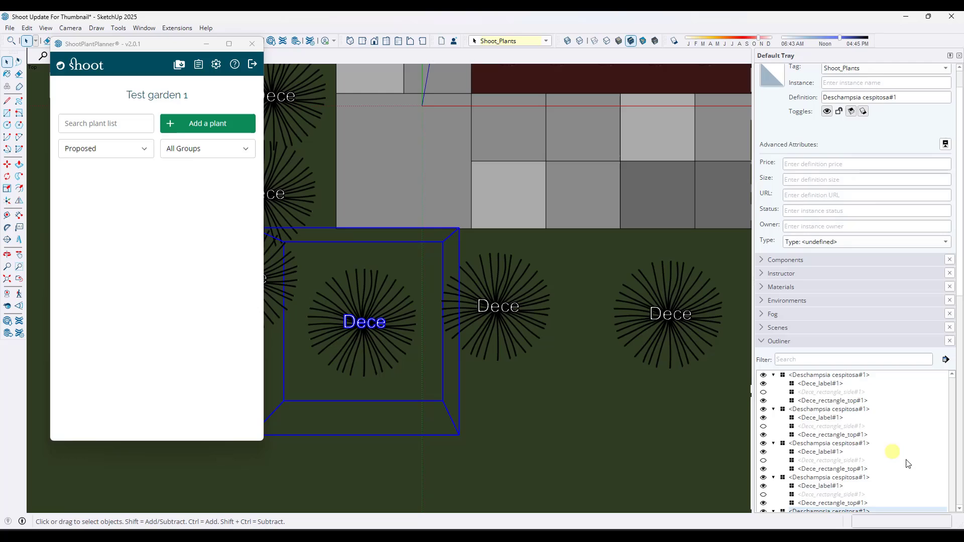
scroll(899, 459, "down", 2)
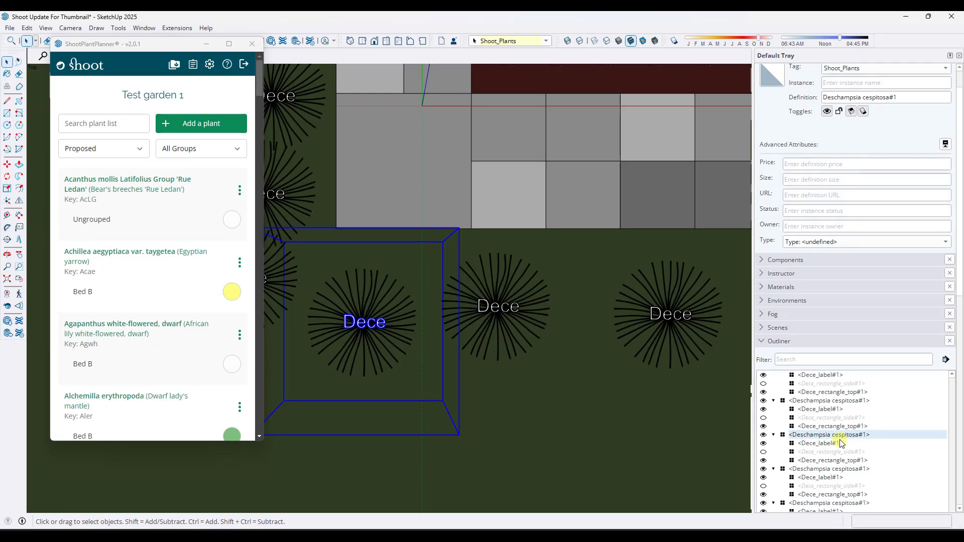
Step: Search the plant list for "desch" and open the symbol settings of Deschampsia cespitosa (Tufted hair grass)
left_click(124, 122)
type("desch")
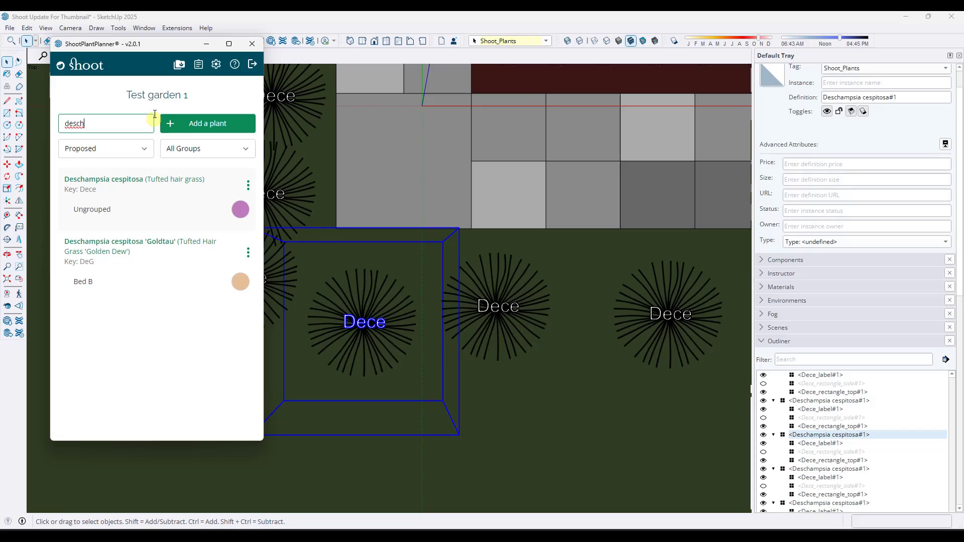
left_click(248, 190)
left_click(220, 208)
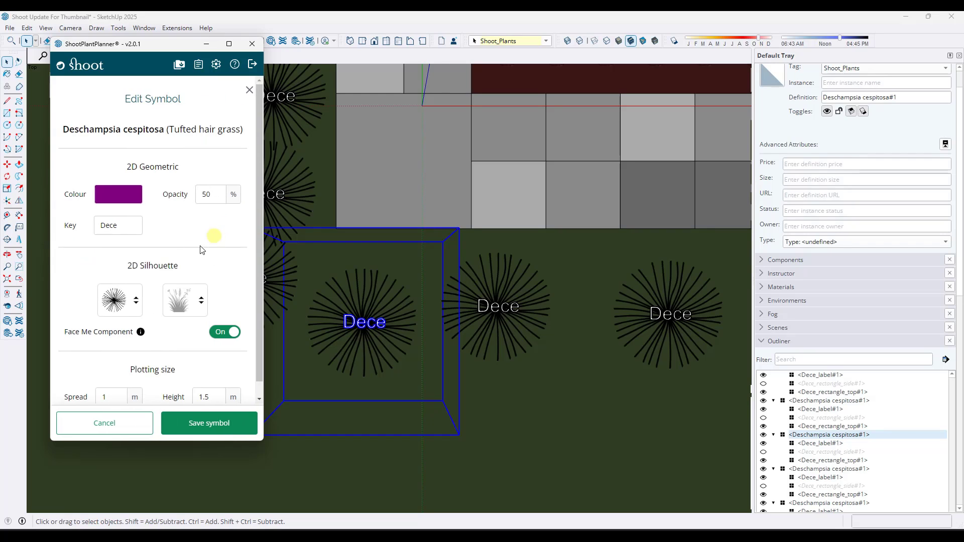
Step: Change the top-view silhouette of Deschampsia cespitosa to the bright green grass found by searching "grass", and save the symbol
left_click(110, 310)
left_click(137, 328)
type("grass")
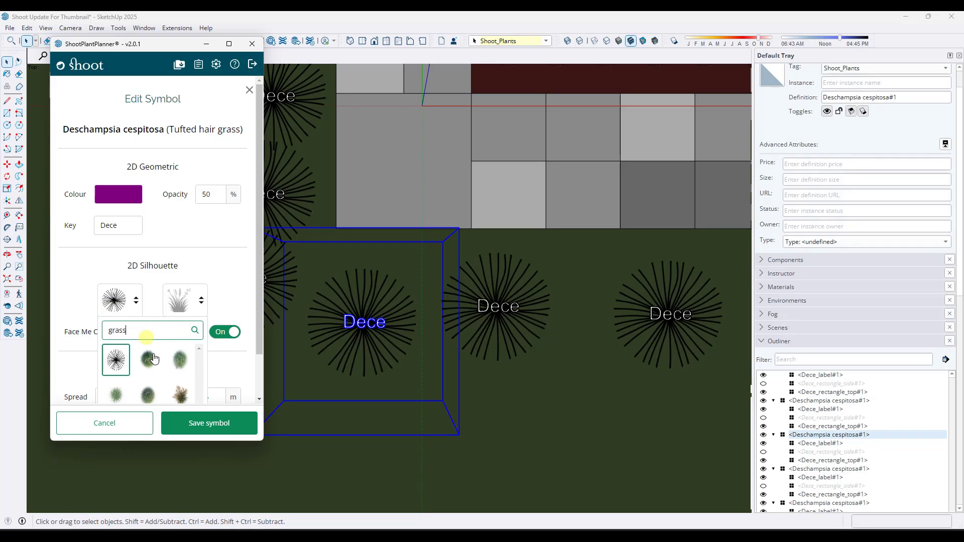
scroll(135, 358, "down", 1)
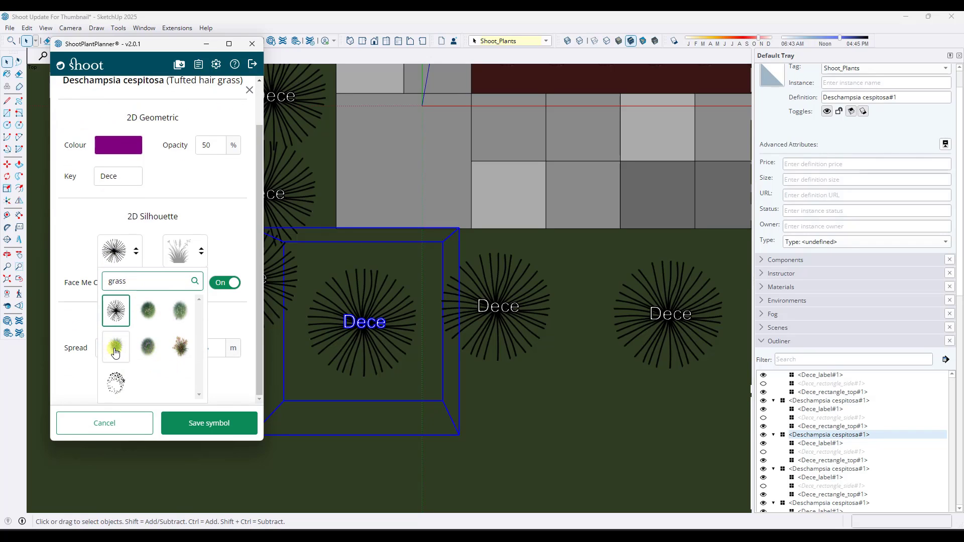
left_click(115, 352)
left_click(196, 425)
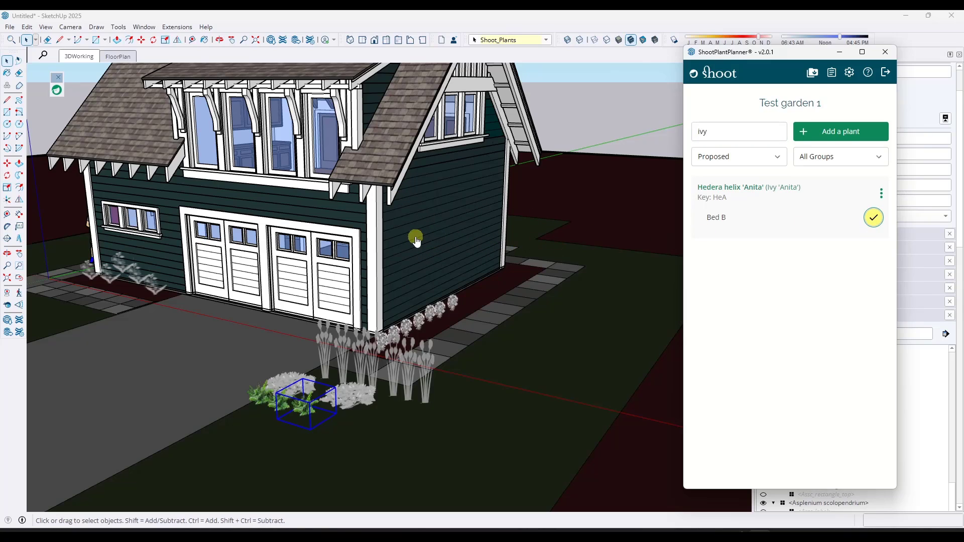
Step: Place one Hedera helix 'Anita' on the dark green side wall, select it, and close its plant data window
middle_click_drag(435, 241, 535, 281)
left_click(532, 288)
key("space")
left_click(471, 251)
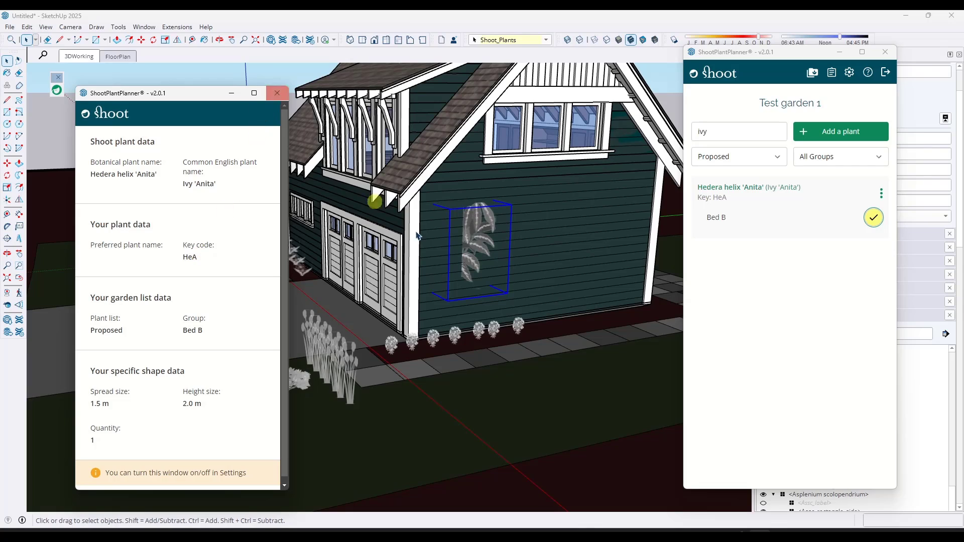
left_click(276, 93)
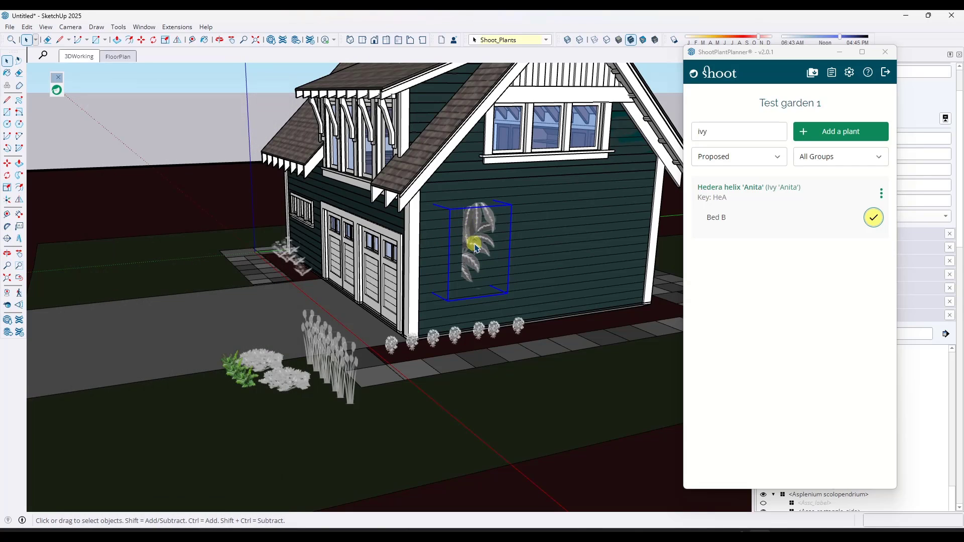
Step: Move the ivy slightly out from the side wall so its full silhouette clears the siding
key("m")
left_click(480, 256)
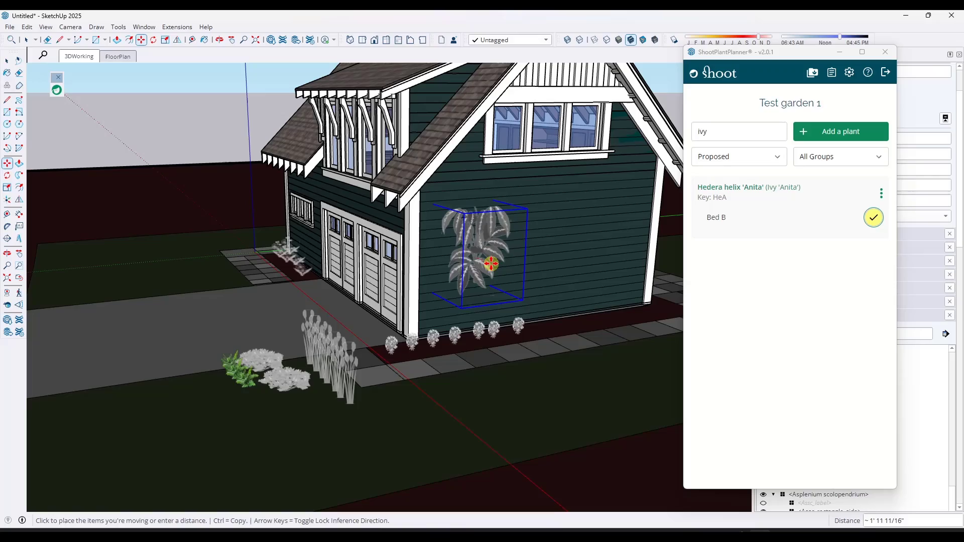
left_click(474, 244)
scroll(474, 245, "up", 2)
scroll(473, 245, "up", 3)
middle_click_drag(517, 241, 378, 247)
left_click_drag(379, 246, 397, 236)
key("space")
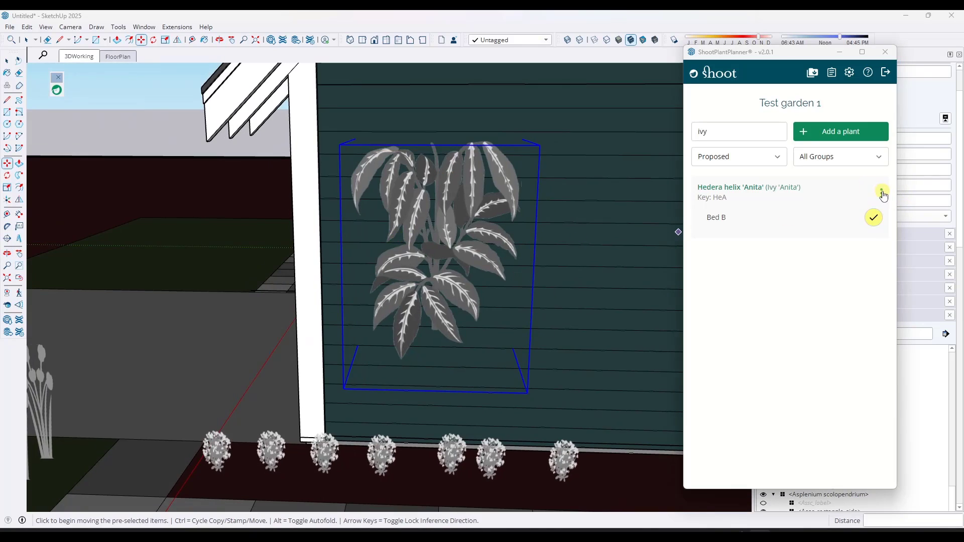
Step: Turn off Face Me Component for Hedera helix 'Anita' and save the symbol
left_click(882, 193)
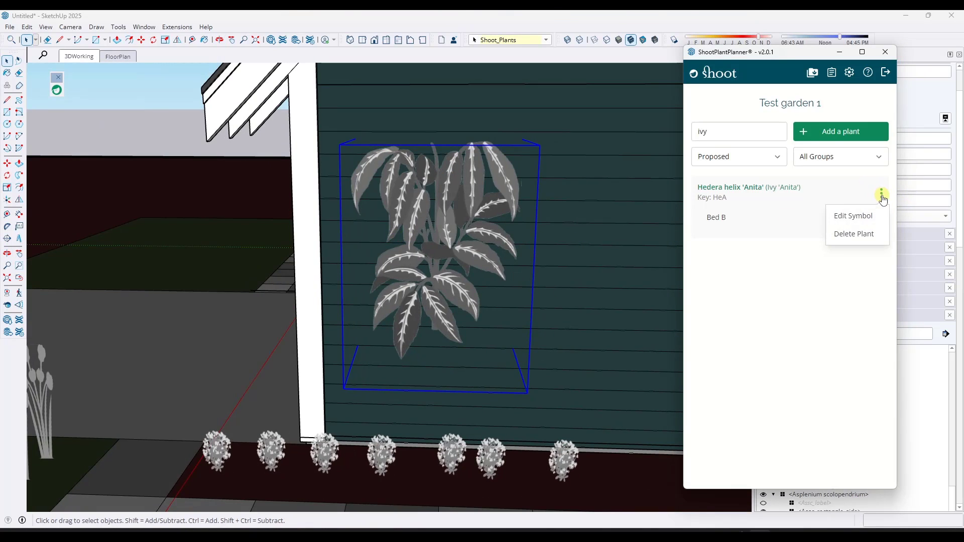
left_click(856, 220)
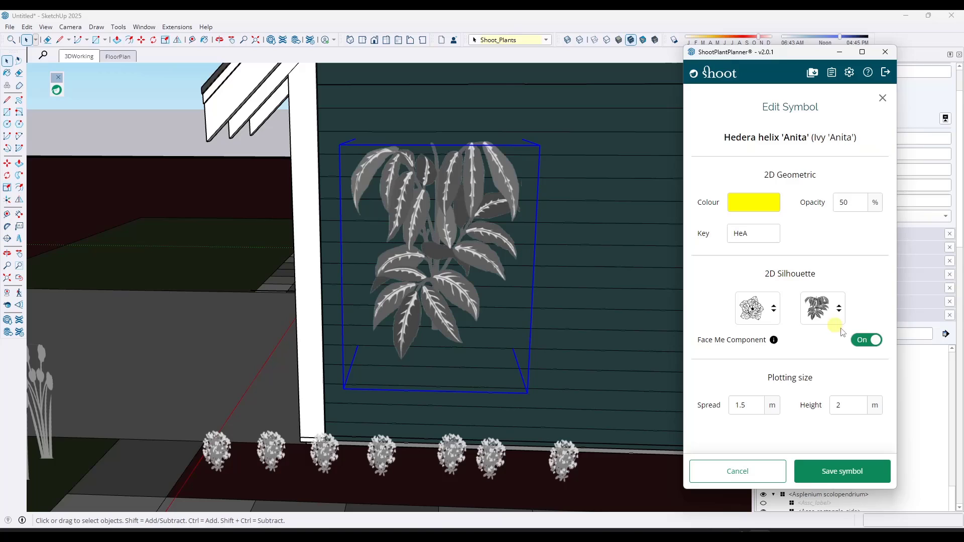
left_click(846, 474)
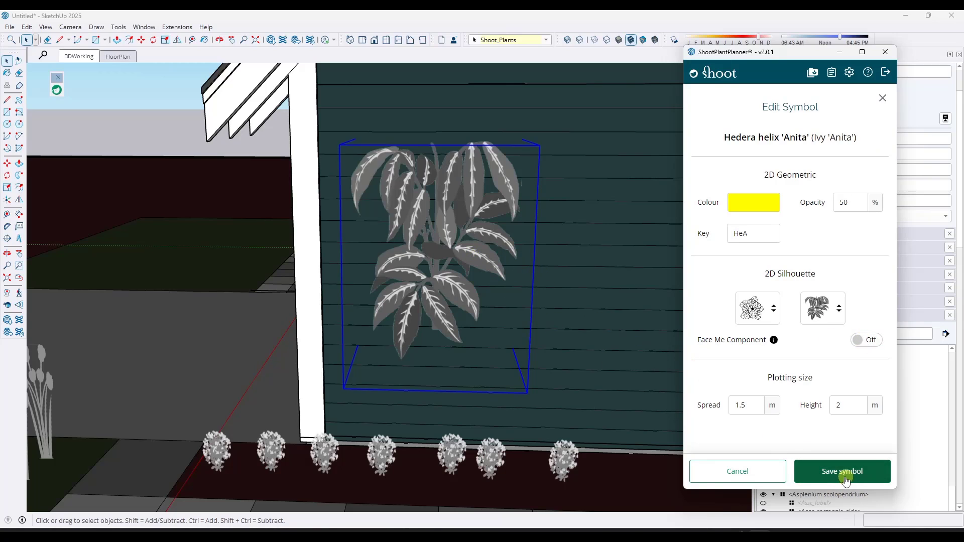
Step: Rotate the ivy about its vertical axis by -180 degrees to align it with the side wall
key("o")
left_click_drag(430, 237, 444, 165)
key("space")
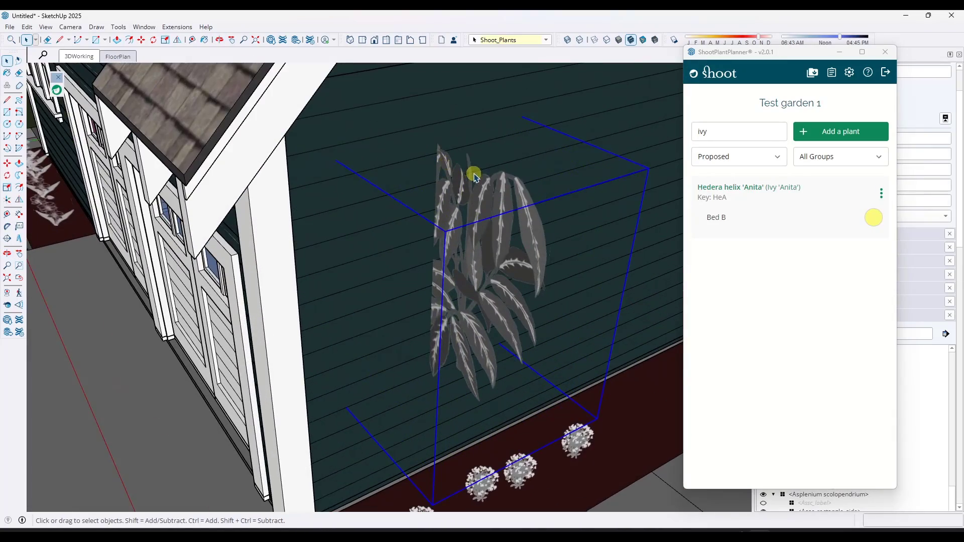
middle_click_drag(474, 176, 475, 183)
key("m")
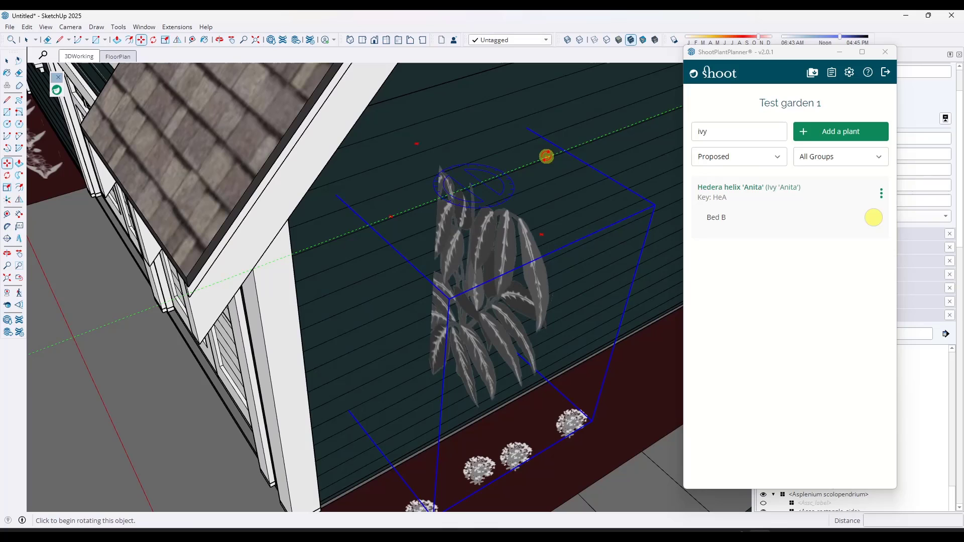
left_click(546, 156)
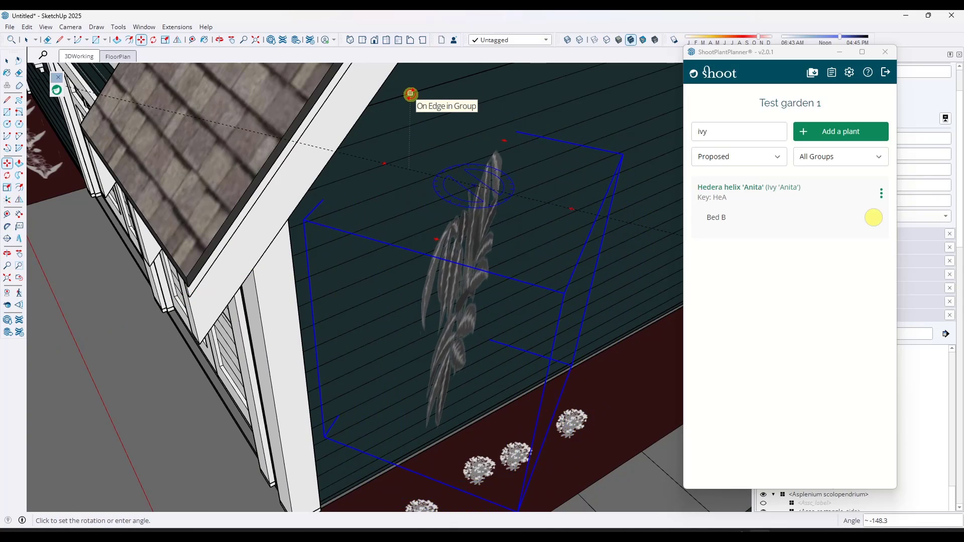
type("-180")
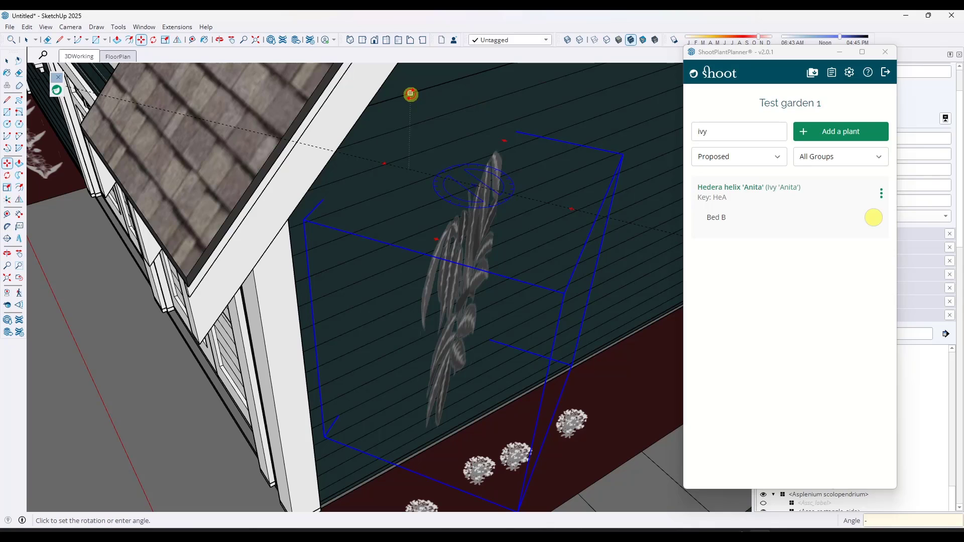
key("Return")
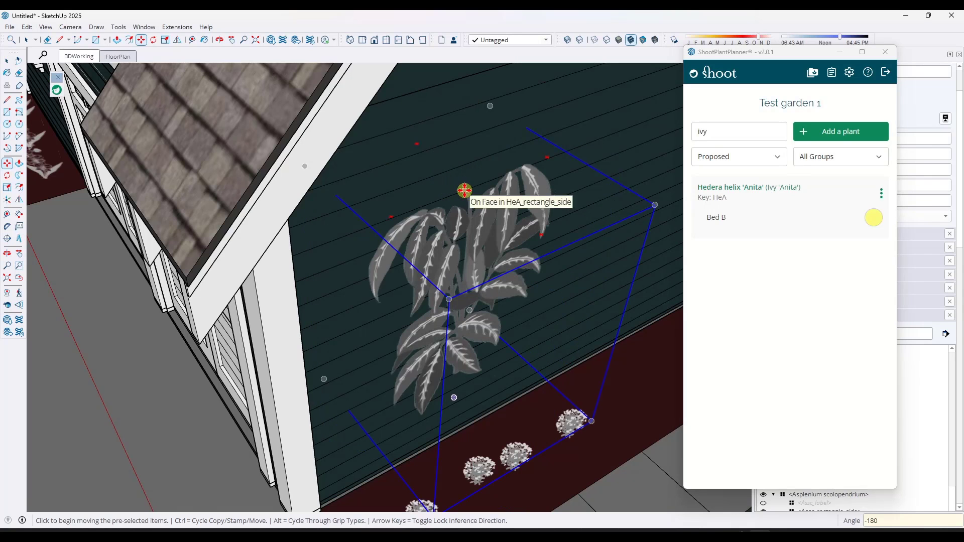
Step: Copy the ivy about 4' 8 5/16" along the side wall and open the plant planner settings
left_click(463, 189)
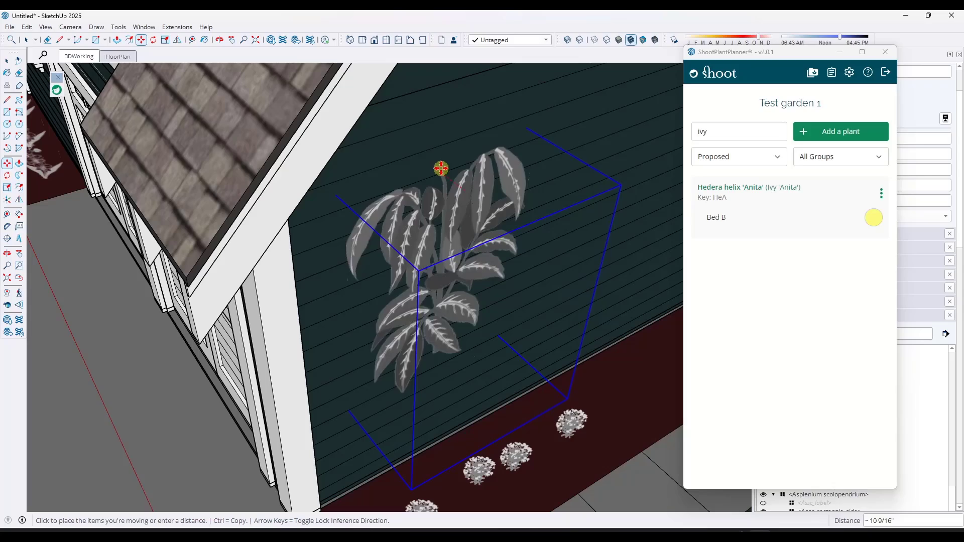
key("ctrl")
middle_click_drag(469, 237, 500, 114)
scroll(400, 149, "down", 2)
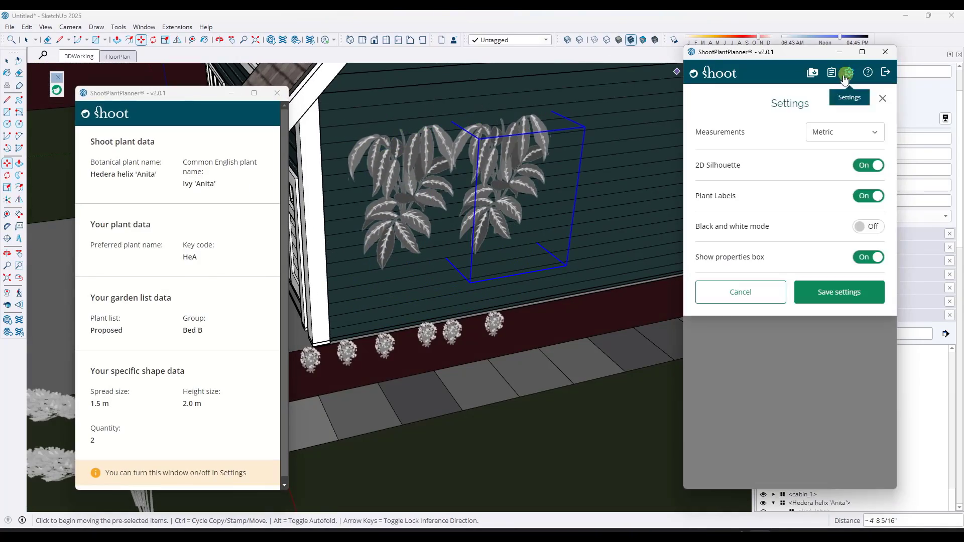
left_click(849, 73)
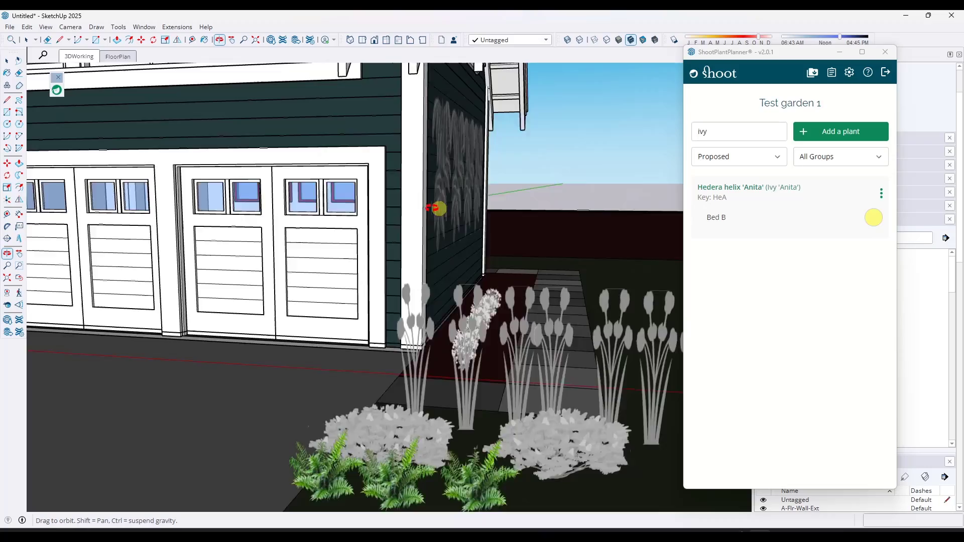
Step: Examine the ivy on the side wall and the plants in the bed and lawn around the garage corner
middle_click_drag(435, 207, 298, 208)
middle_click_drag(394, 199, 424, 316)
scroll(396, 301, "down", 5)
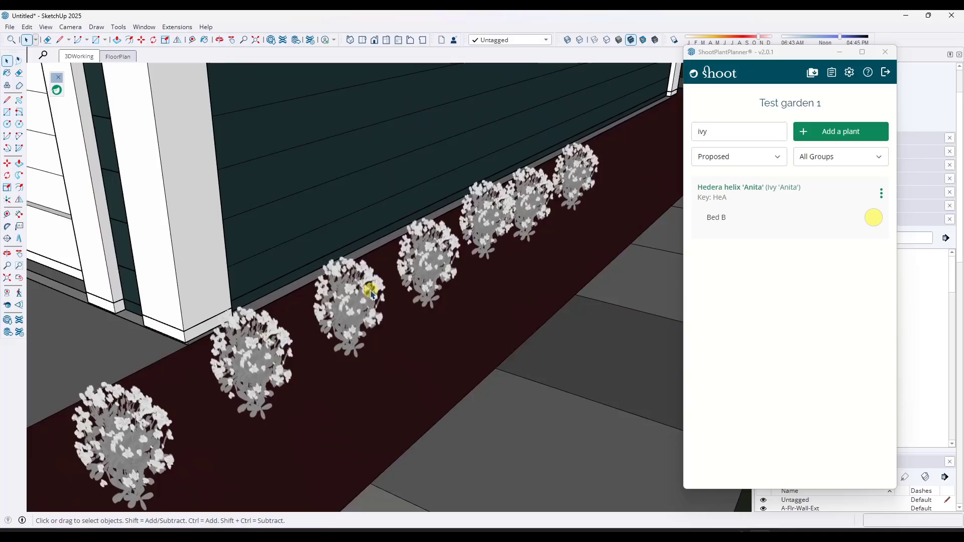
middle_click_drag(370, 286, 458, 323)
scroll(347, 315, "down", 10)
scroll(450, 347, "up", 3)
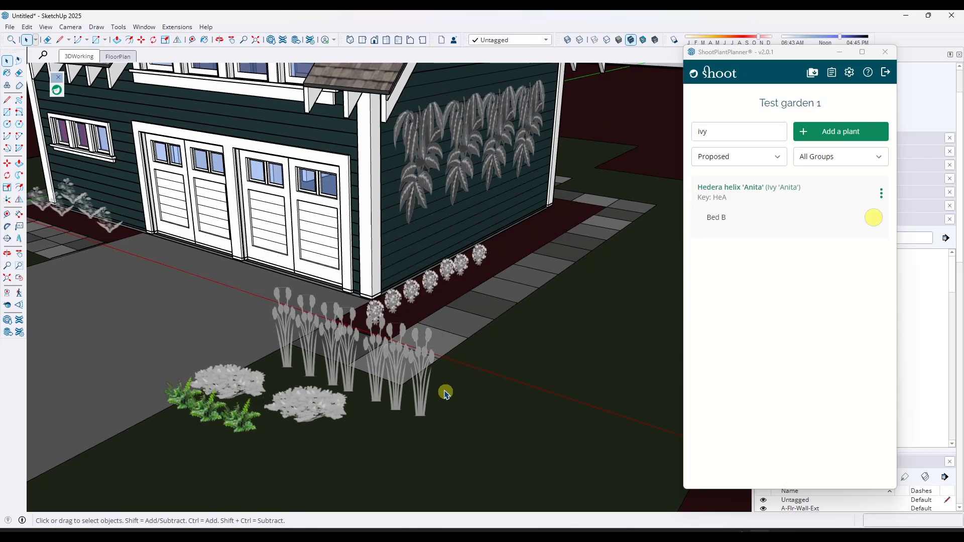
middle_click_drag(351, 420, 381, 369, "shift")
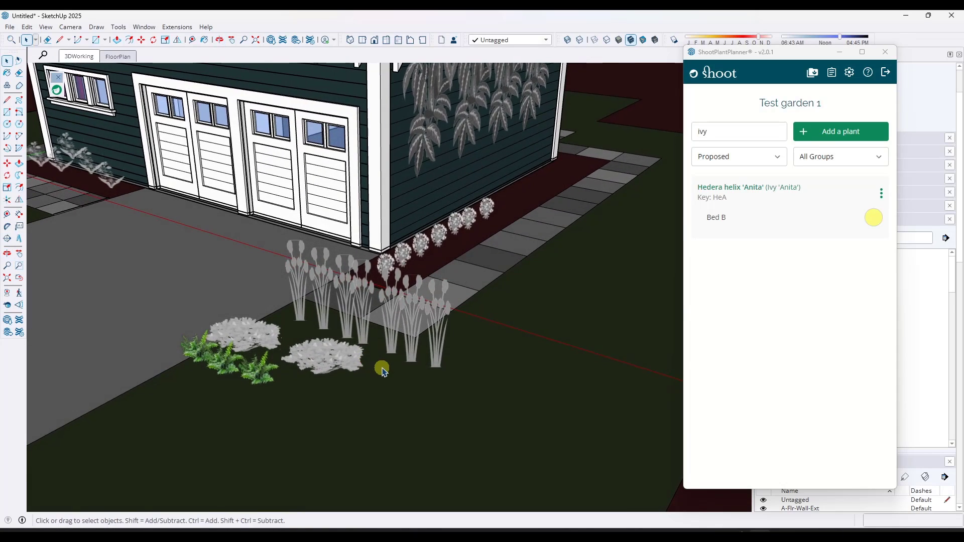
Step: Select the row of Allium 'Mont Blanc' plants in front of the garage corner together
left_click(416, 350)
left_click(393, 312, "shift")
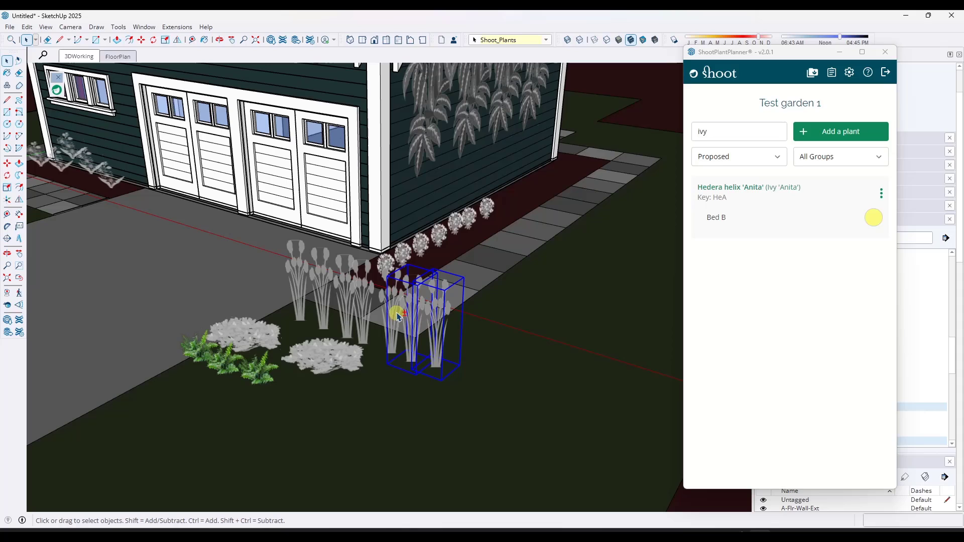
left_click(383, 271, "shift")
left_click(369, 293, "shift")
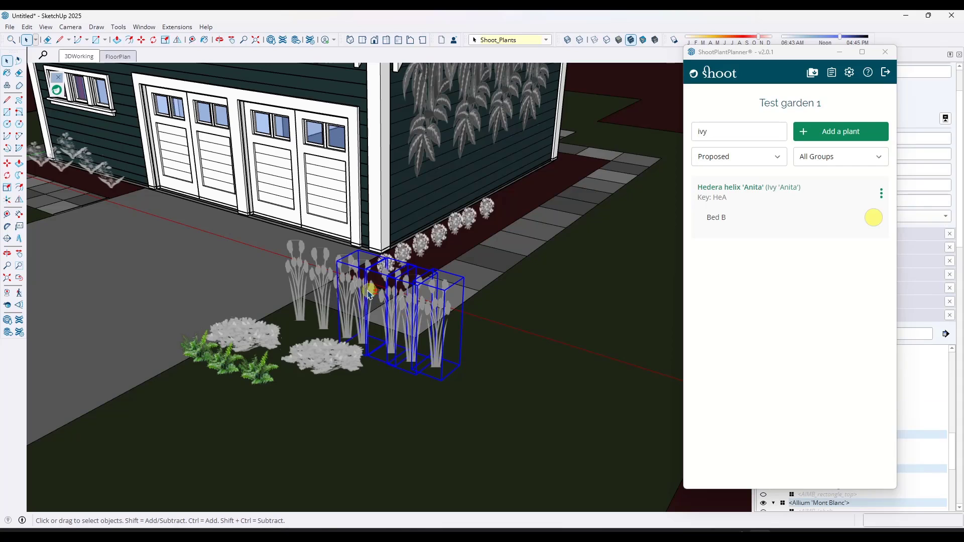
left_click(313, 279, "shift")
left_click(294, 275, "shift")
Step: Select the connected house and paving geometry, and examine it separately from the surrounding plants
triple_click(466, 365)
middle_click_drag(466, 365, 617, 356)
scroll(615, 355, "up", 6)
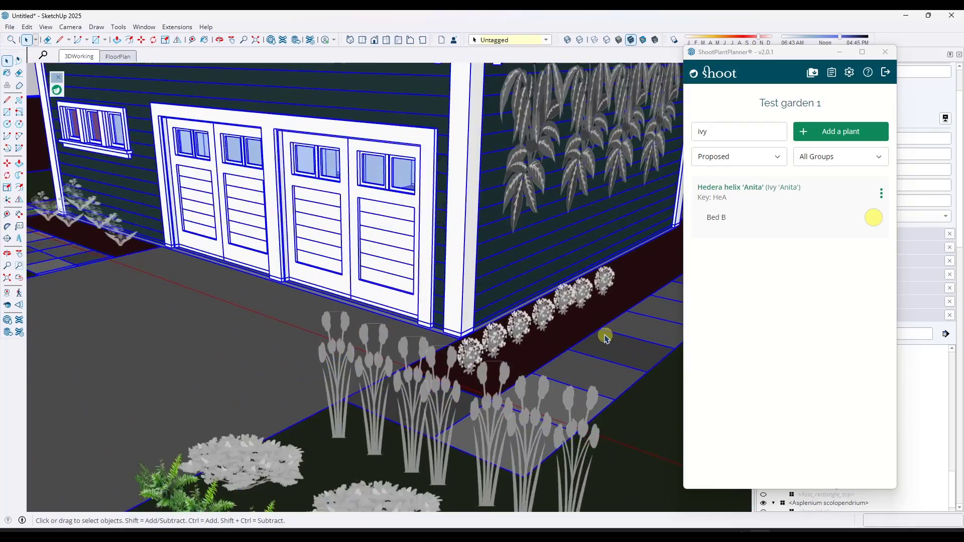
scroll(532, 314, "down", 6)
middle_click_drag(532, 314, 470, 295)
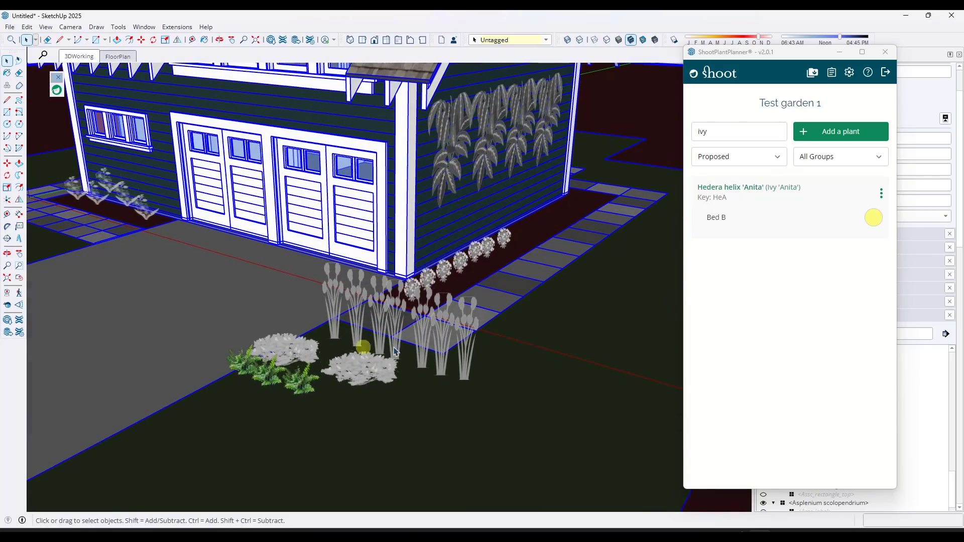
Step: Switch to the FloorPlan scene, and widen the Plant Report window to fit the whole Quantity column
left_click(130, 56)
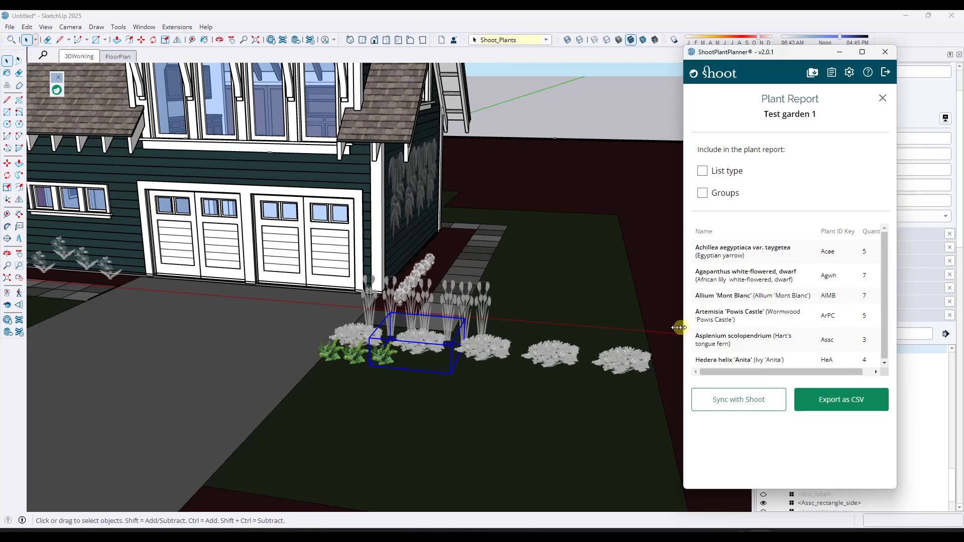
left_click_drag(680, 328, 550, 327)
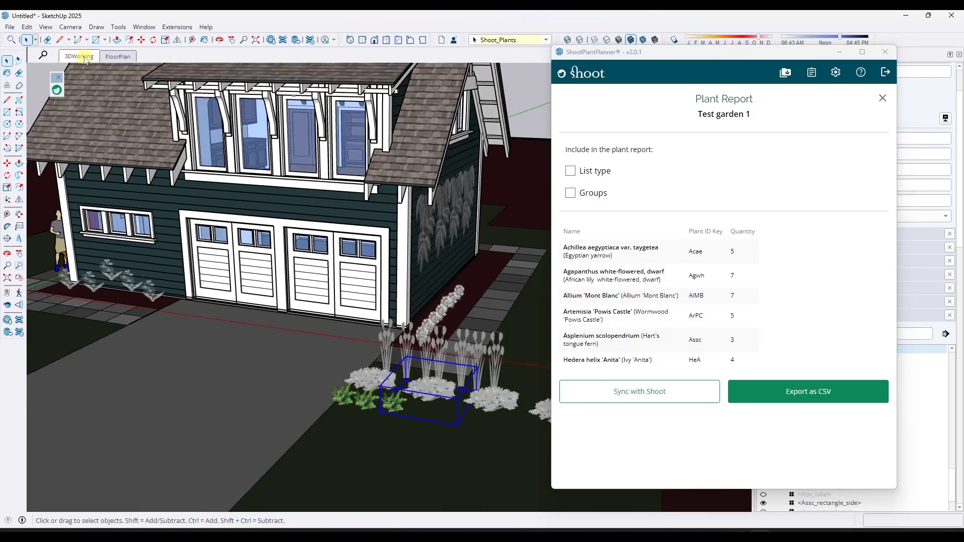
Step: Bring back the FloorPlan scene, and set its viewport in LayOut to Hybrid rendering
left_click(113, 58)
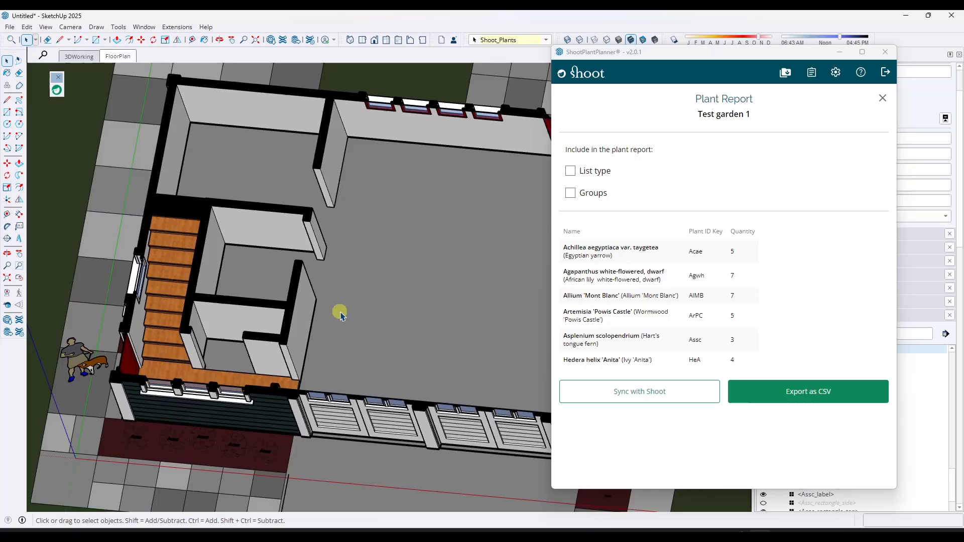
left_click(9, 28)
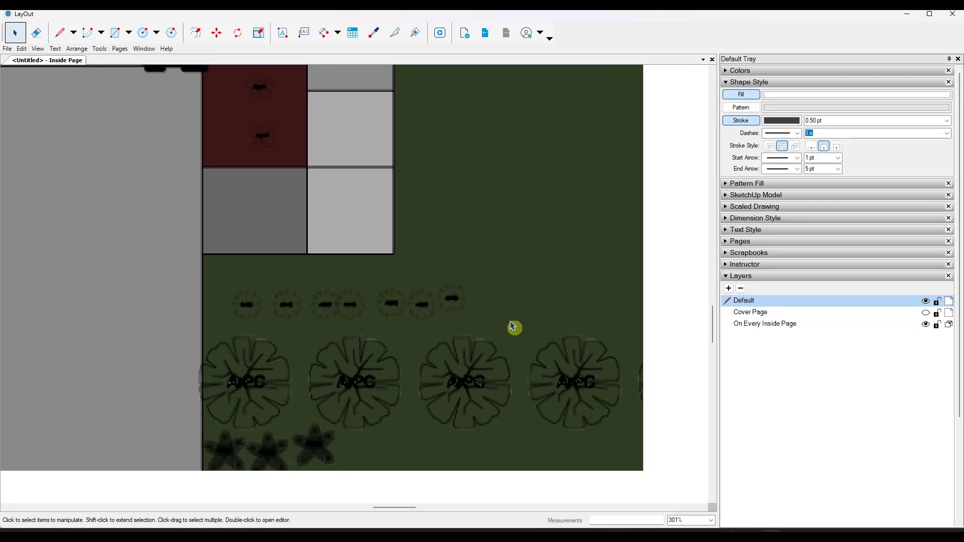
left_click(495, 302)
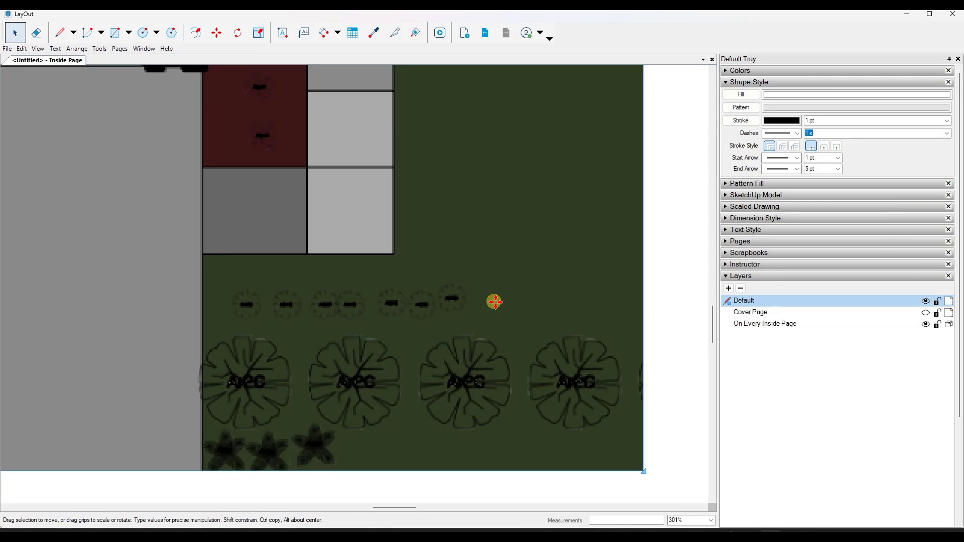
left_click(726, 196)
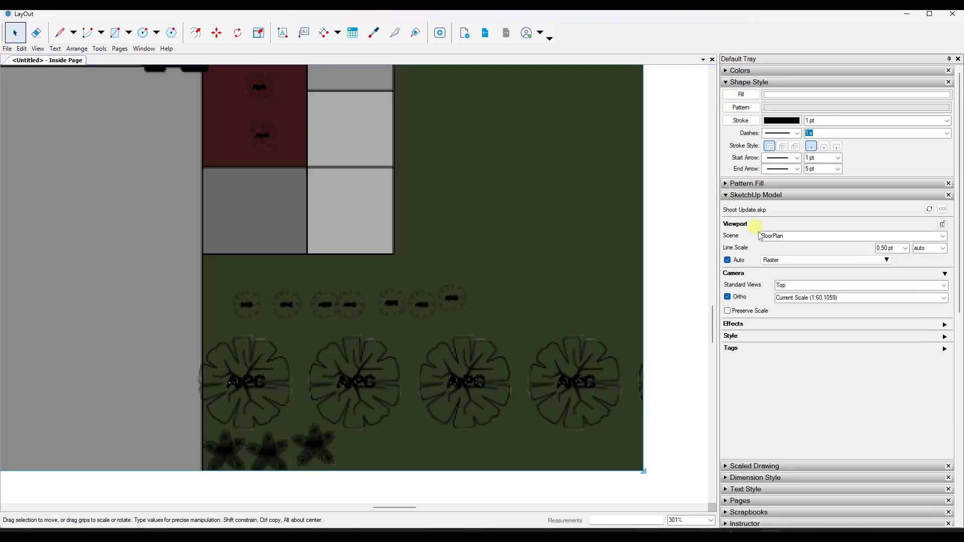
left_click(788, 259)
left_click(790, 295)
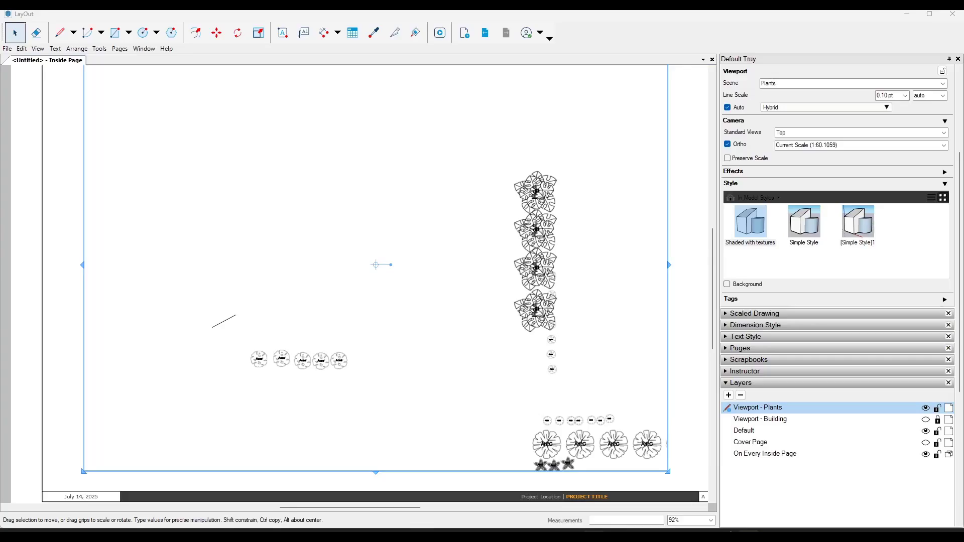
Step: Switch to SketchUp, select the uppermost Hedera helix 'Anita' symbol, and examine its leaf linework up close
key("alt+Tab")
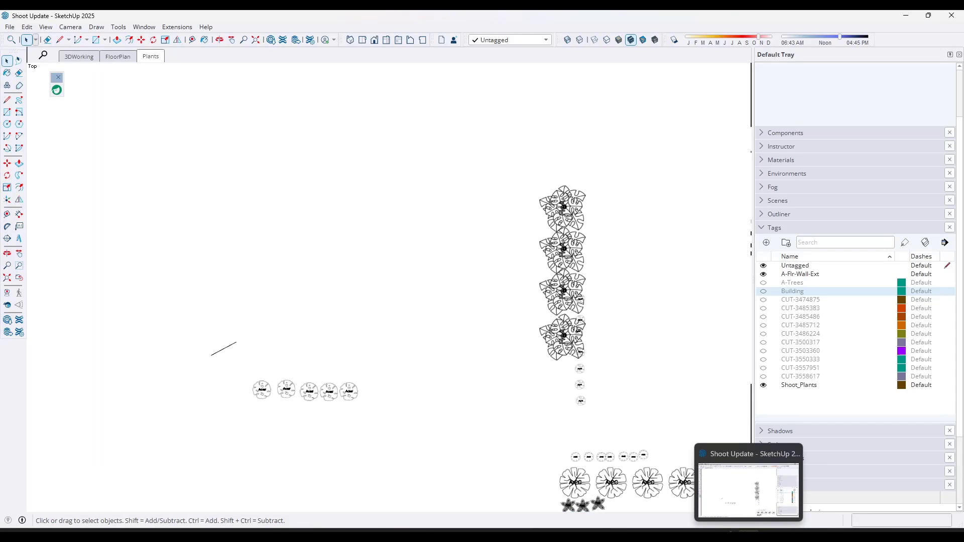
scroll(578, 215, "up", 6)
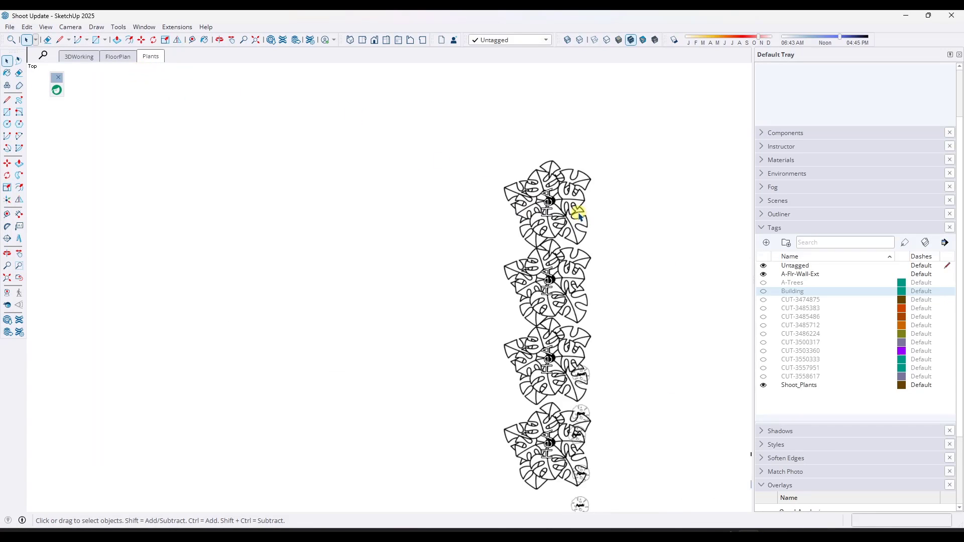
left_click(569, 240)
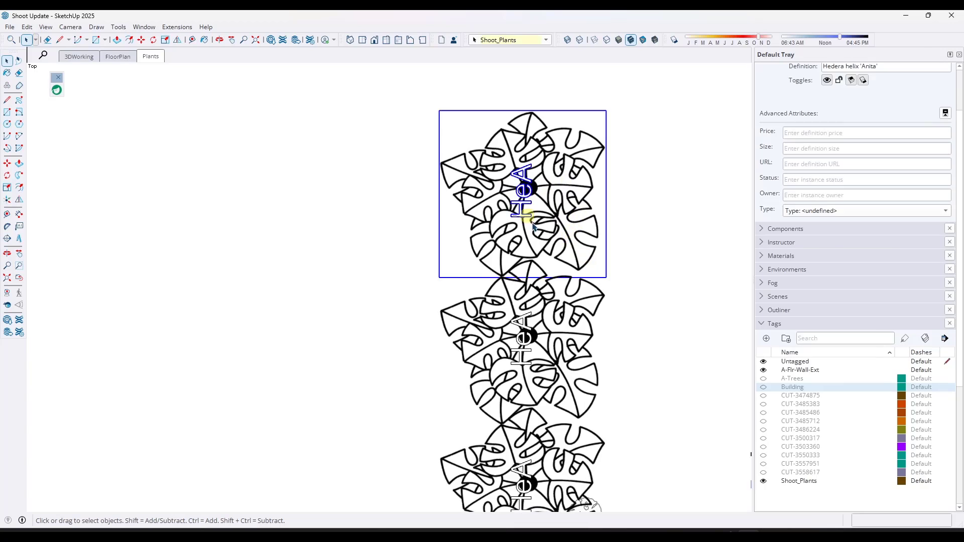
scroll(557, 188, "up", 3)
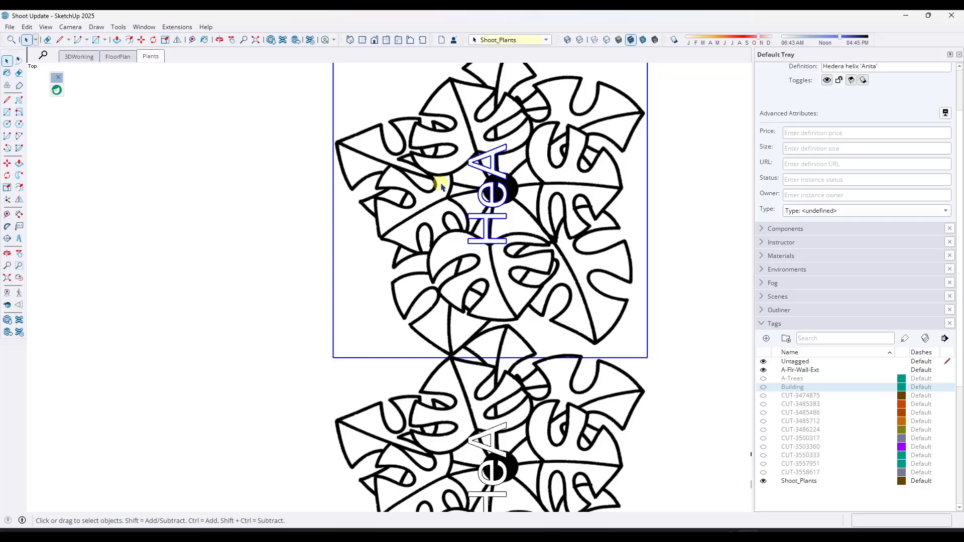
scroll(414, 195, "down", 2)
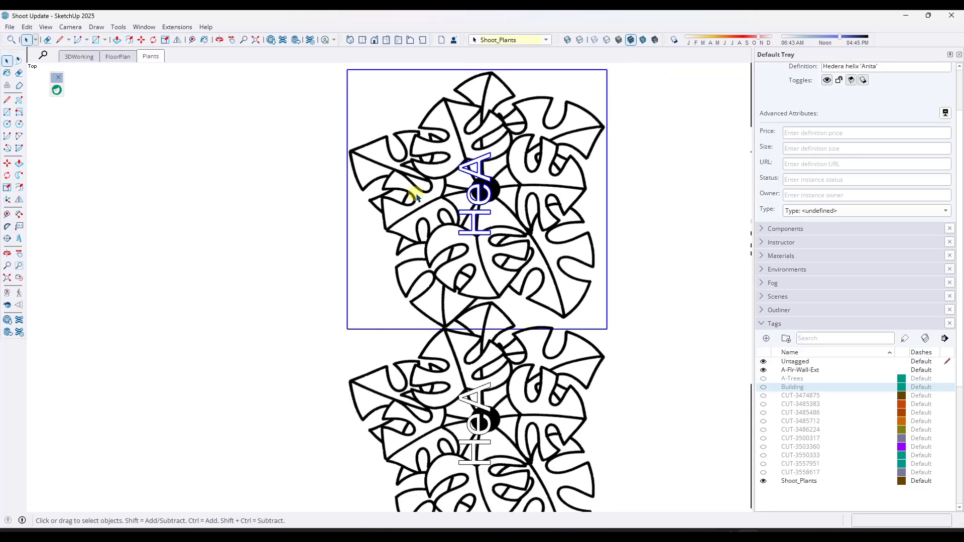
left_click(906, 16)
Step: Try Vector rendering on the Plants viewport in LayOut, and set it back to Hybrid
scroll(549, 231, "up", 3)
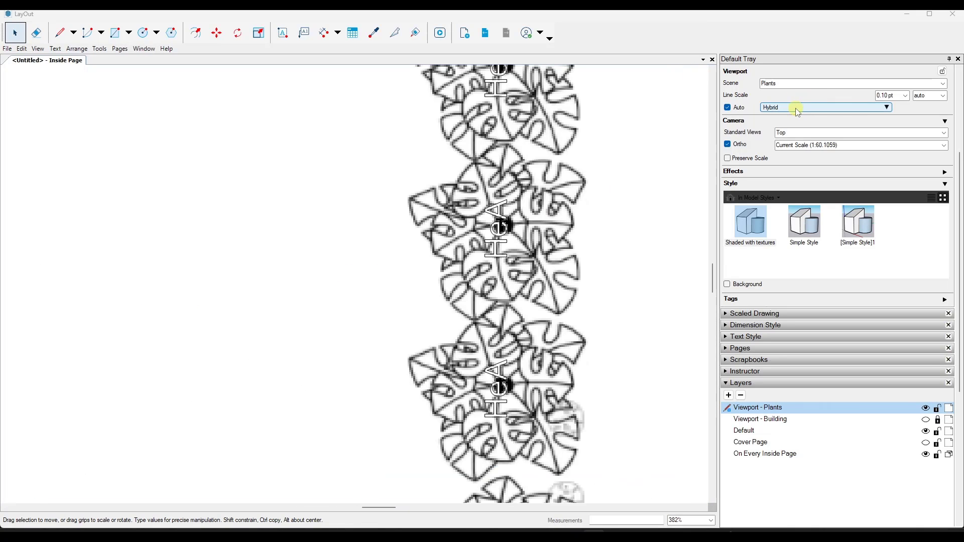
scroll(553, 206, "up", 3)
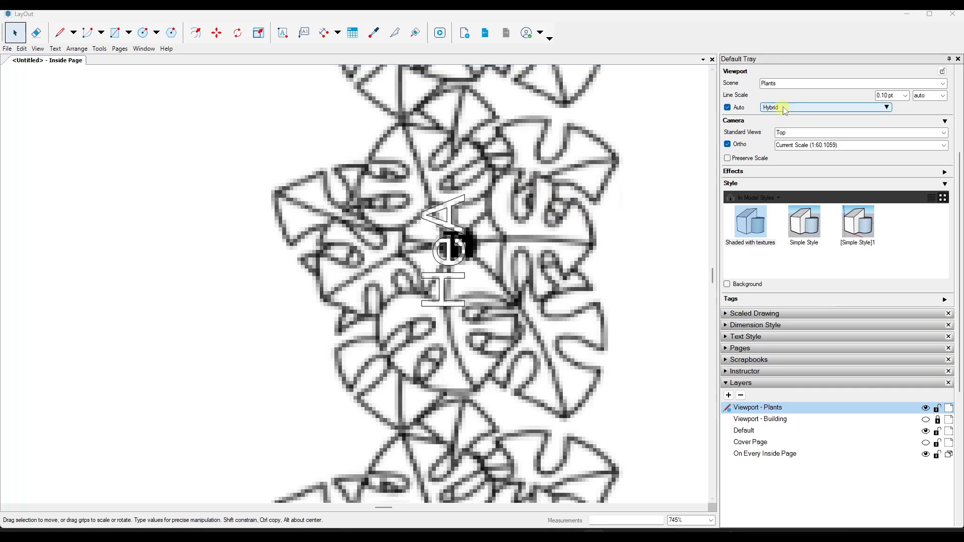
left_click(785, 108)
left_click(786, 130)
left_click(563, 300)
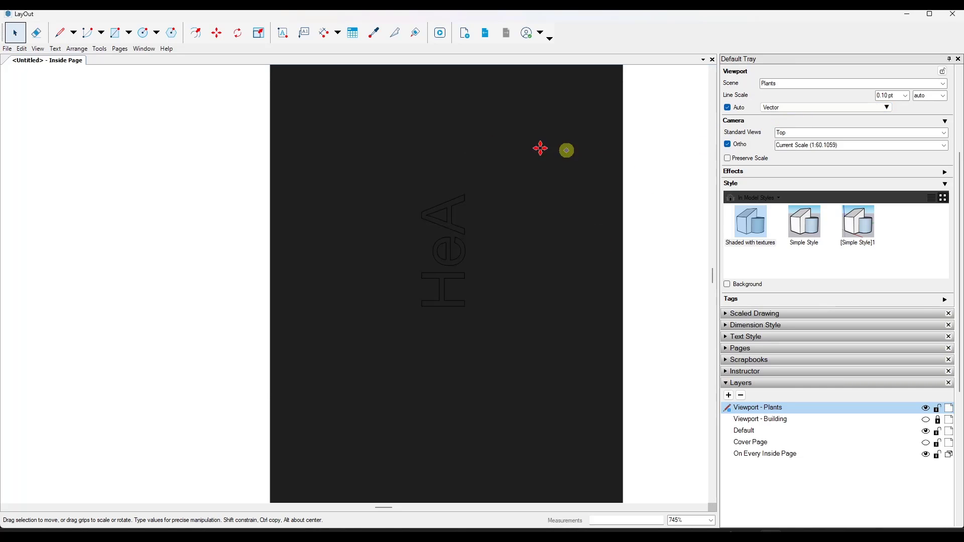
left_click(823, 109)
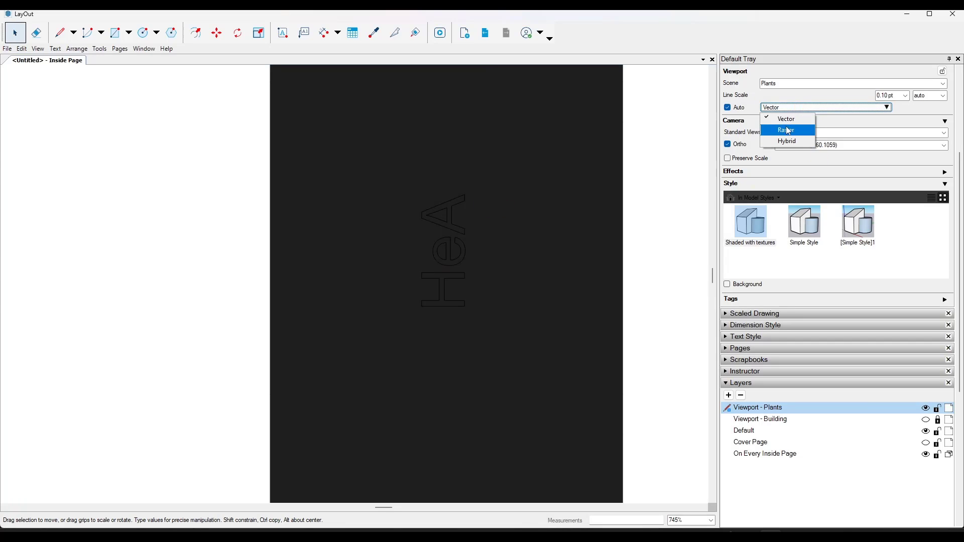
left_click(788, 141)
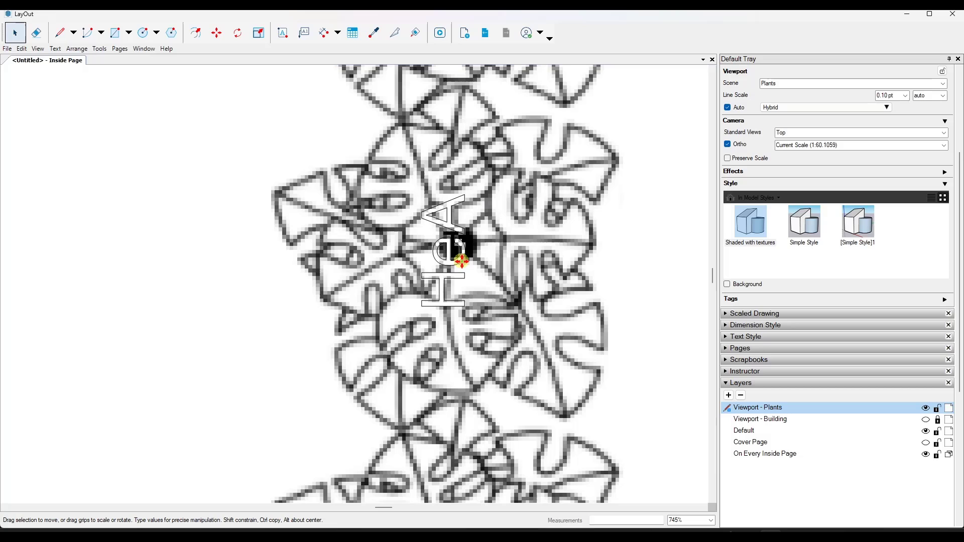
Step: Show and hide the Viewport - Building layer, and examine the ivy and Agwh plant symbols on their own
scroll(462, 259, "down", 10)
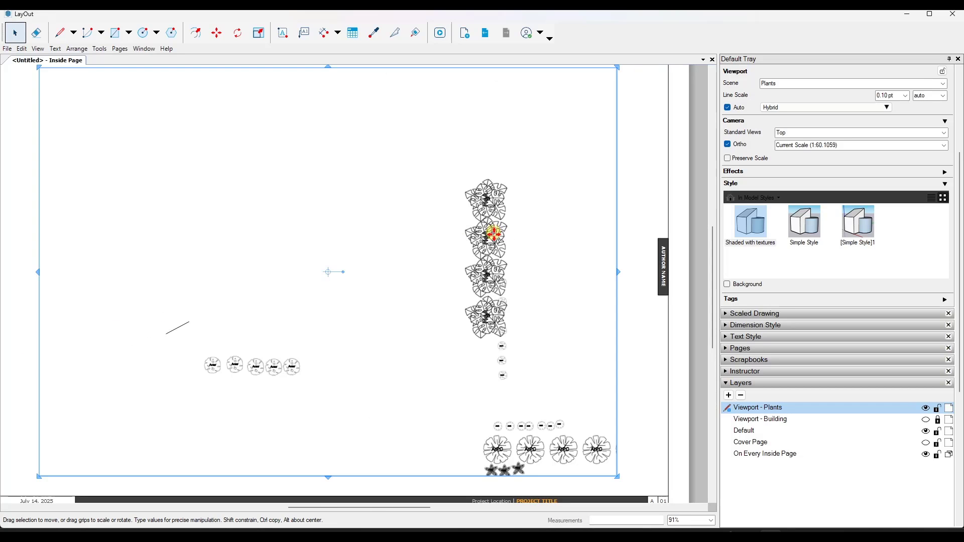
left_click(925, 421)
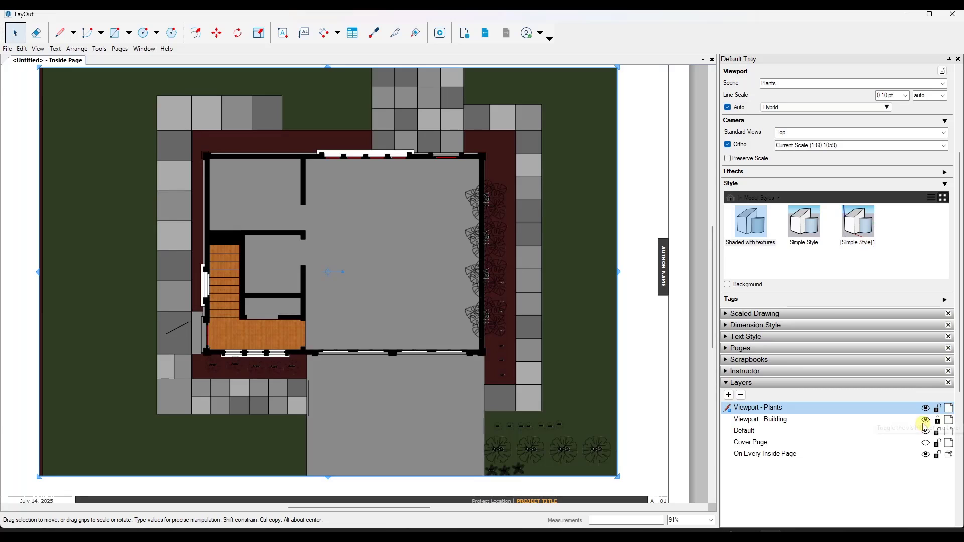
left_click(925, 420)
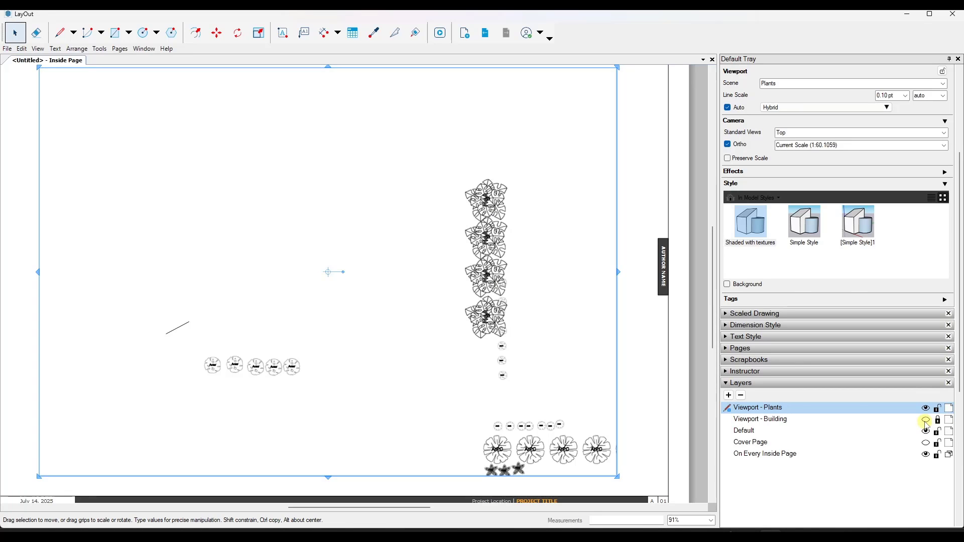
scroll(466, 347, "up", 5)
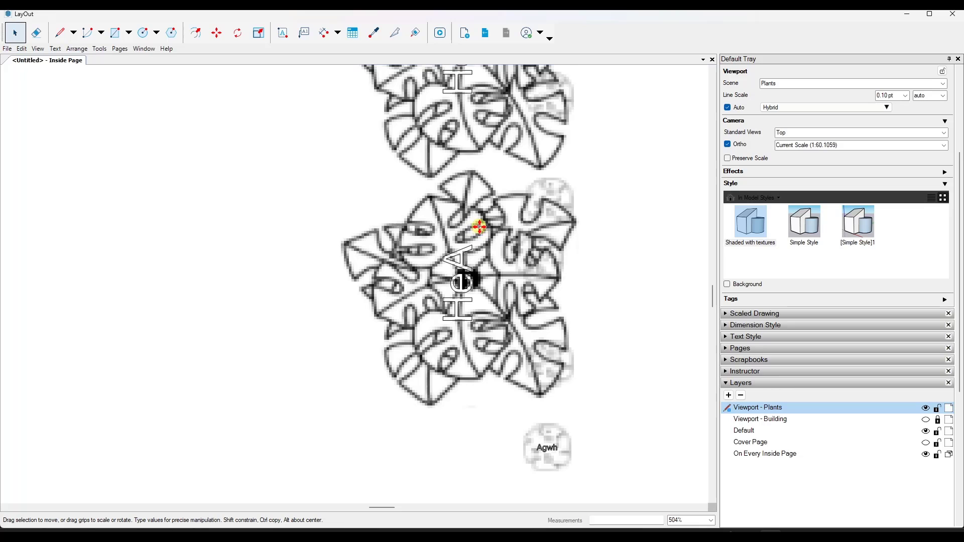
scroll(479, 227, "down", 4)
scroll(491, 224, "up", 3)
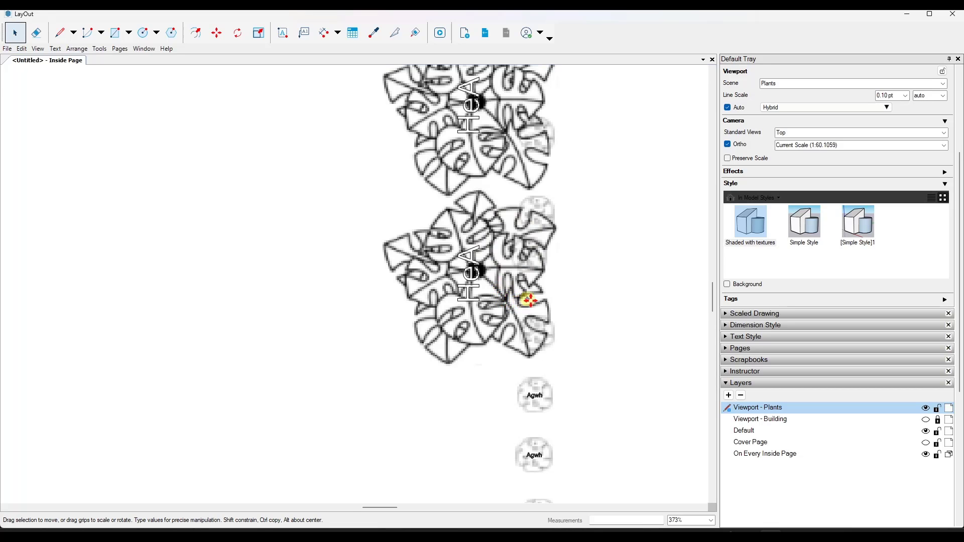
scroll(528, 301, "down", 5)
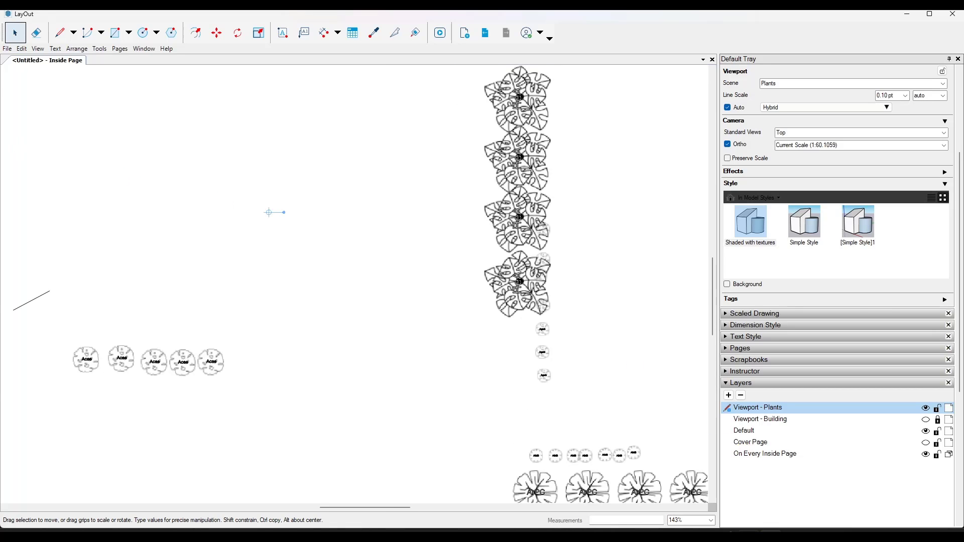
Step: Switch to SketchUp, show the Plants scene, and open Test garden 1 in ShootPlantPlanner
key("alt+Tab")
scroll(527, 205, "down", 4)
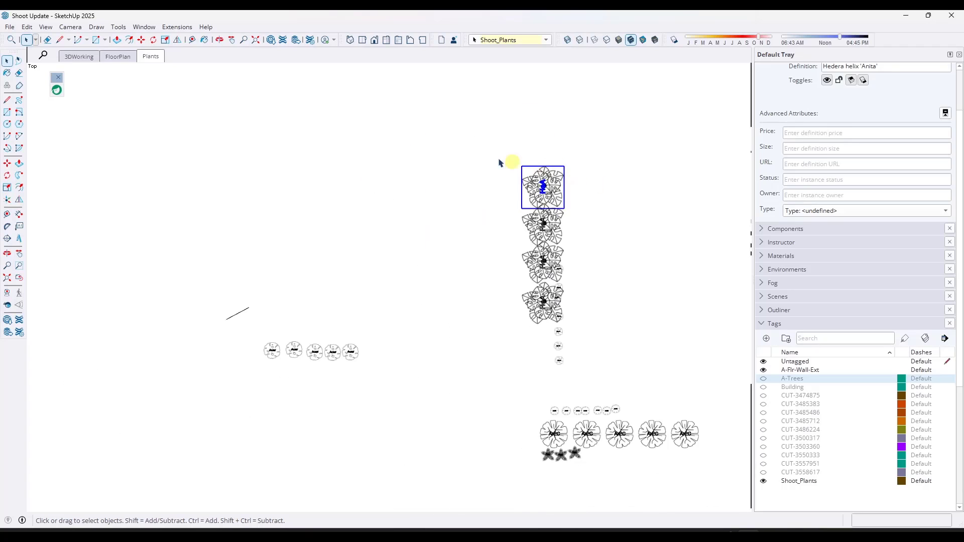
left_click(152, 57)
left_click(56, 90)
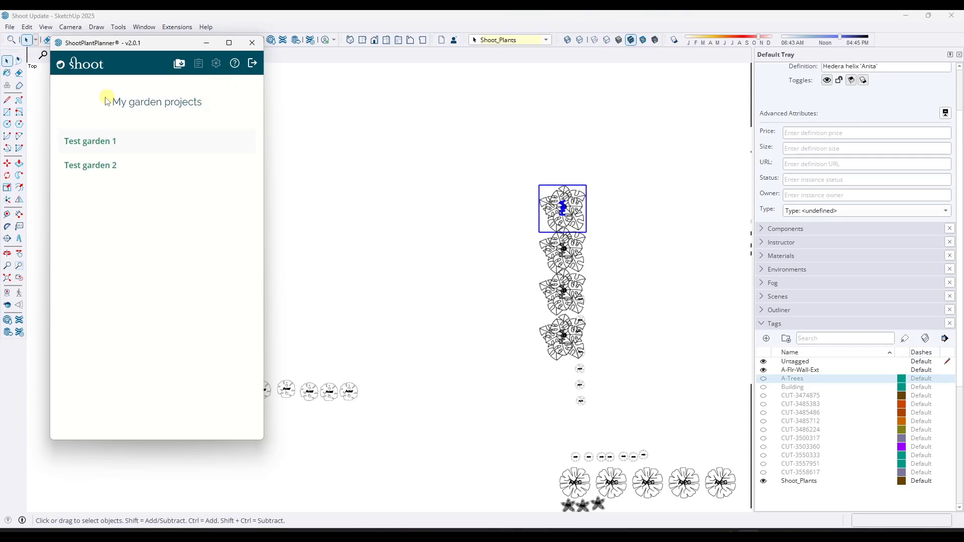
left_click(92, 146)
Step: Turn off 2D Silhouette in the ShootPlantPlanner settings, save them, and close the extension window
left_click(216, 63)
left_click(236, 156)
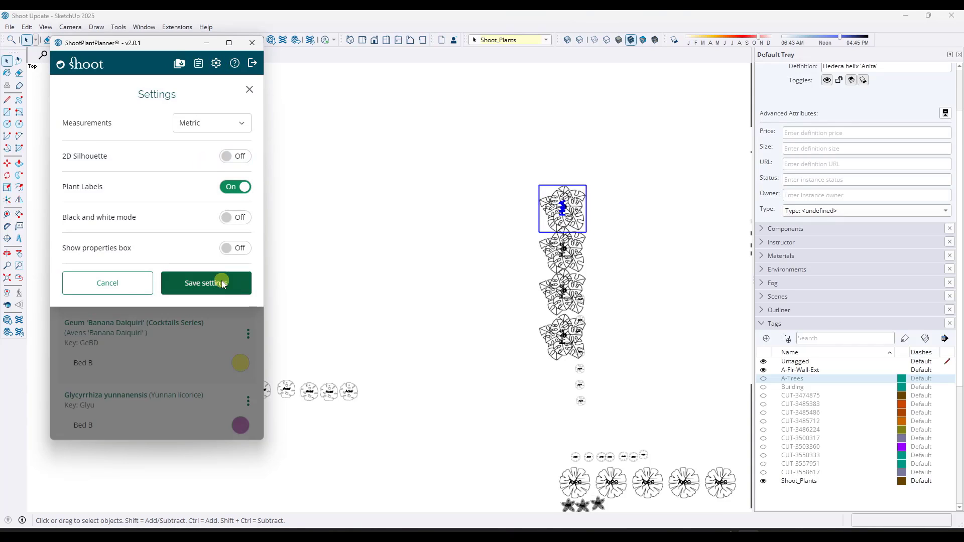
left_click(206, 283)
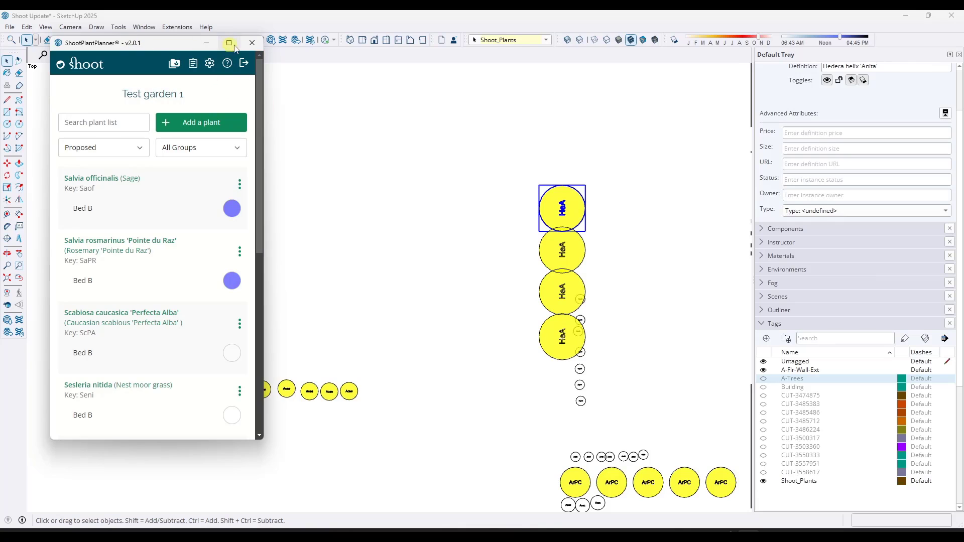
left_click(252, 44)
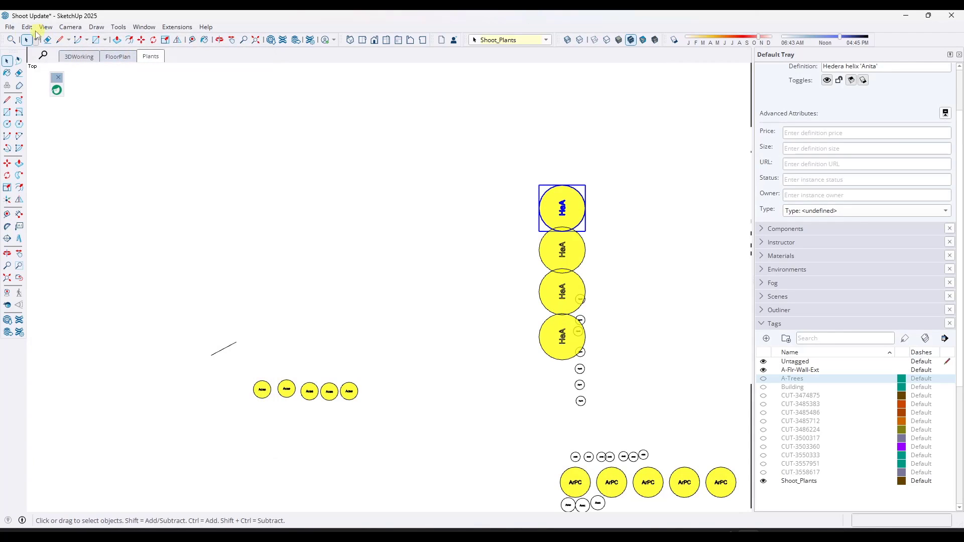
Step: Save the SketchUp model, and update the Plants viewport's model reference in LayOut
left_click(10, 27)
left_click(43, 75)
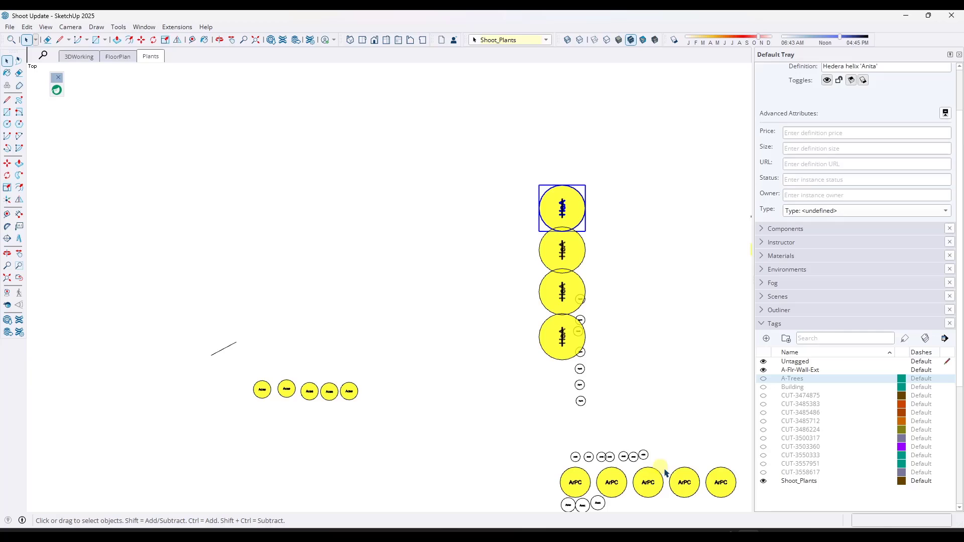
key("alt+Tab")
right_click(532, 218)
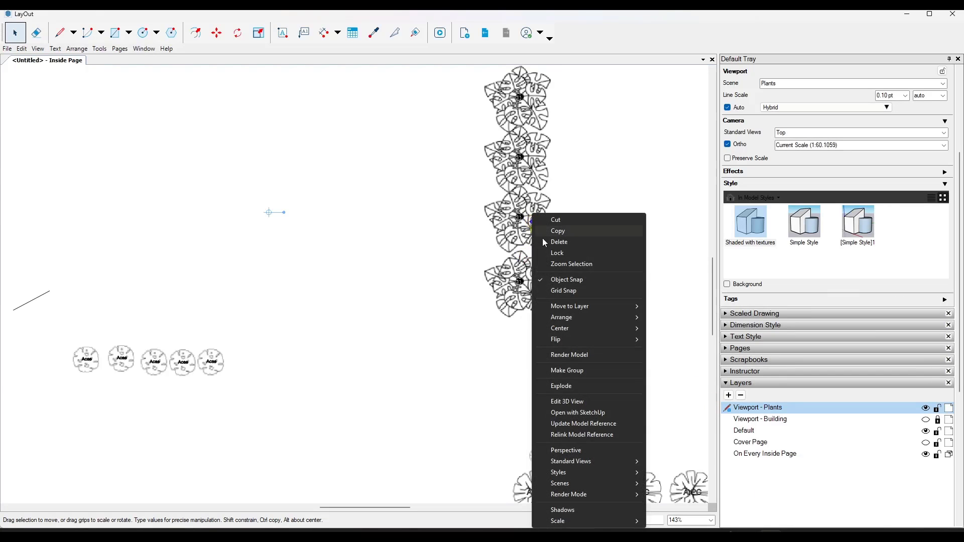
left_click(584, 423)
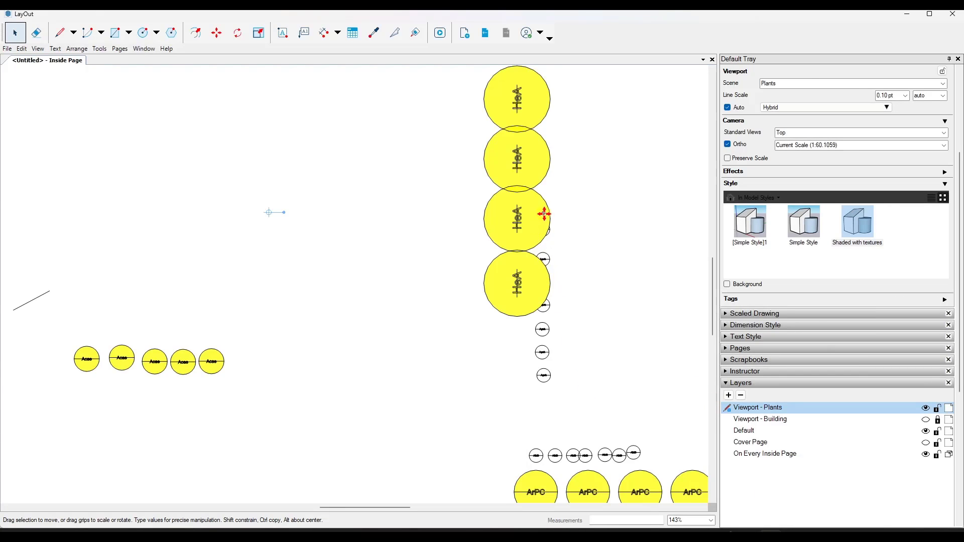
Step: Show the Viewport - Building layer beneath the plant circles, and examine the combined plan
scroll(544, 214, "up", 6)
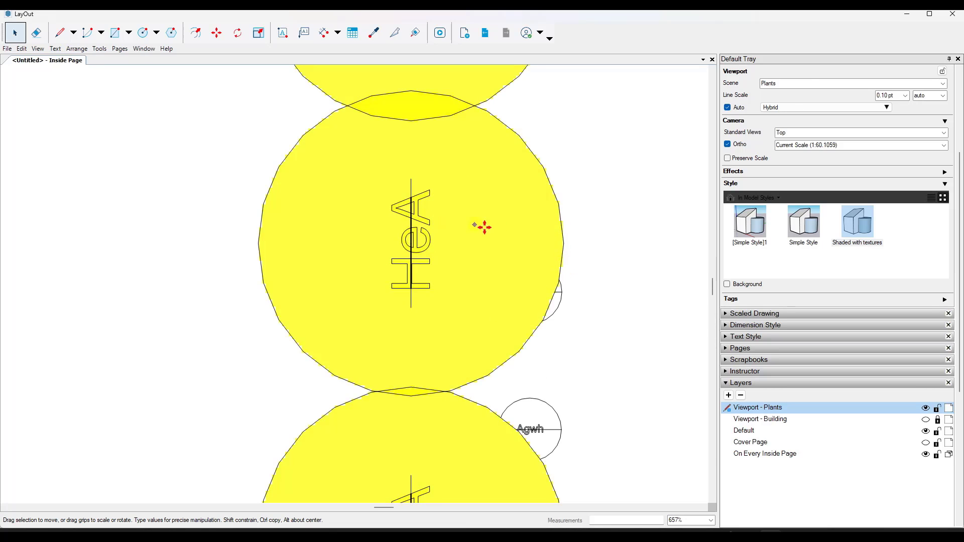
scroll(483, 227, "down", 7)
scroll(482, 297, "up", 1)
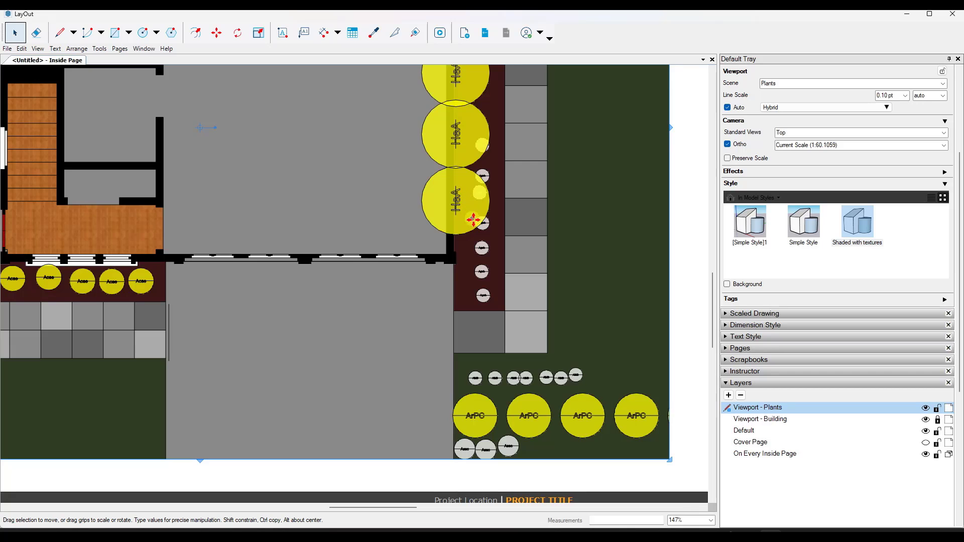
scroll(428, 261, "down", 3)
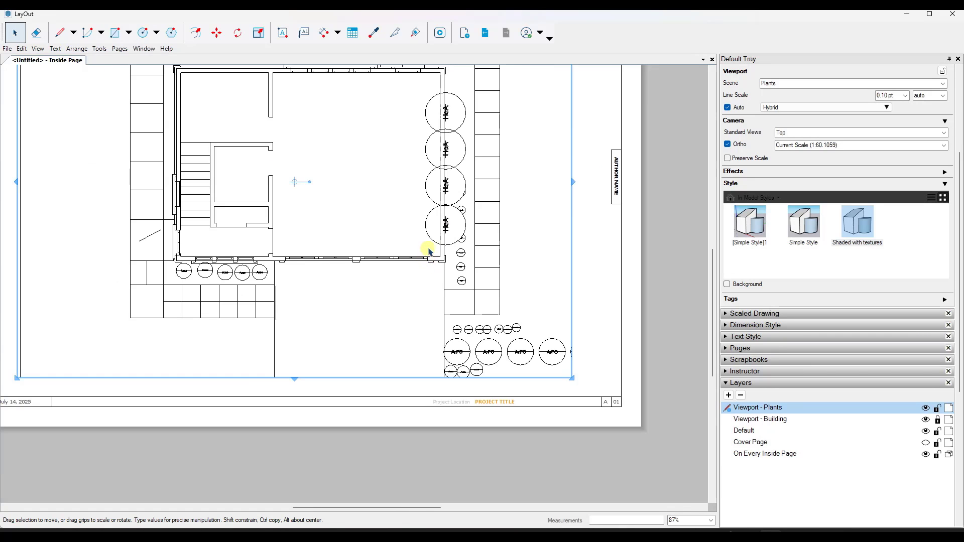
scroll(527, 161, "up", 3)
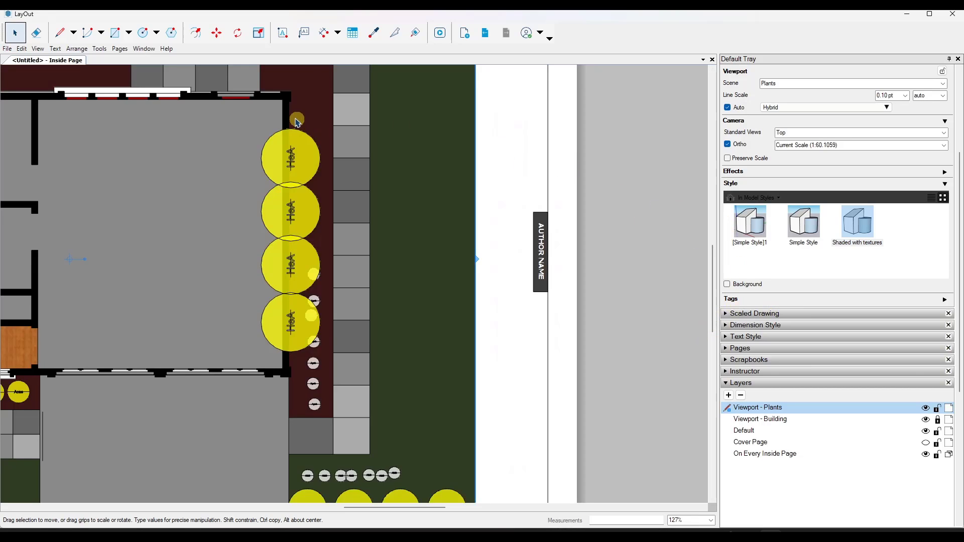
Step: Label the uppermost HeA plant beside the house with its component definition, Hedera helix 'Anita', placing the text at the plan's outer edge
left_click(304, 33)
left_click(293, 156)
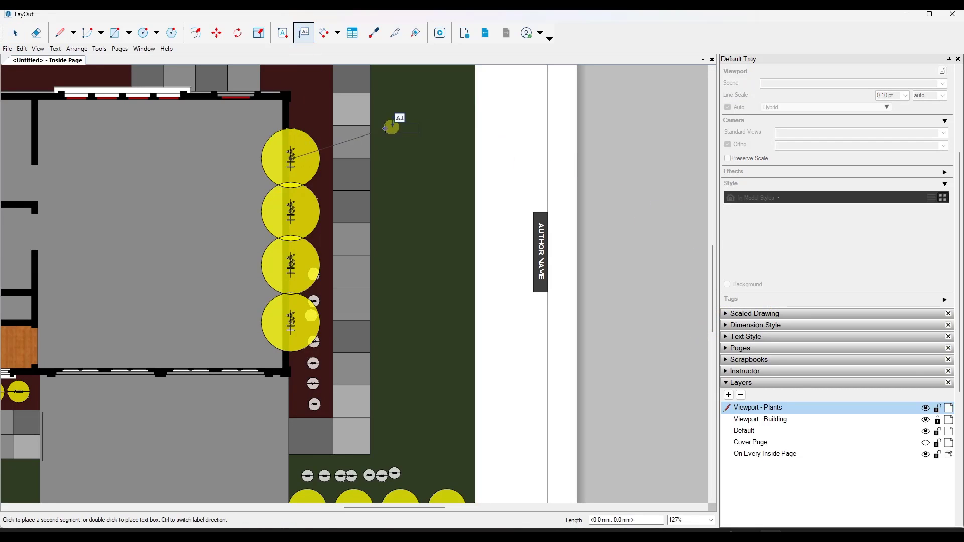
left_click(441, 122)
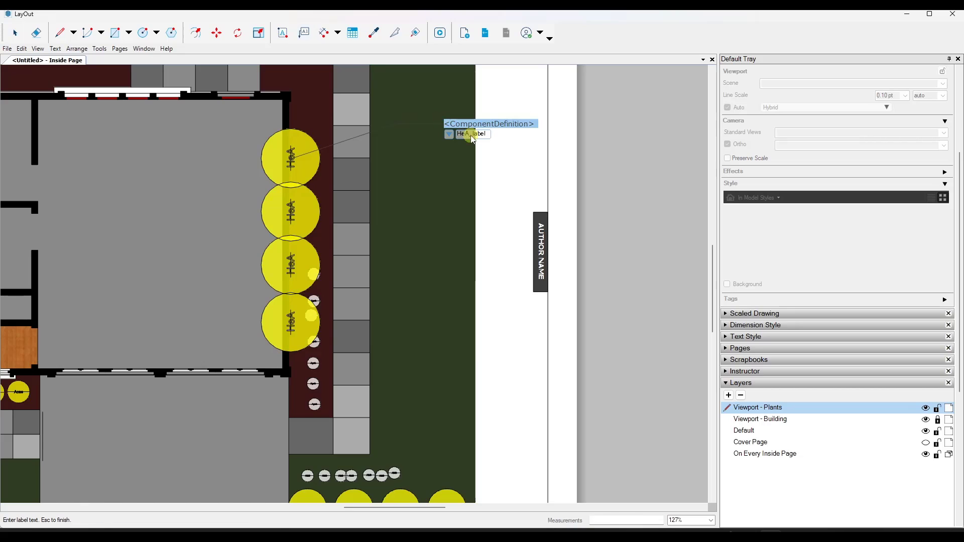
key("BackSpace")
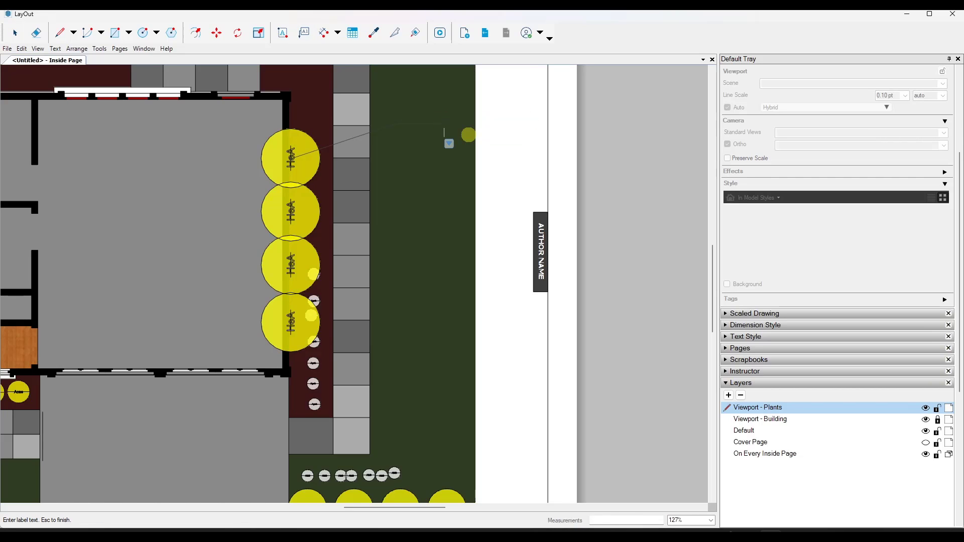
left_click(449, 134)
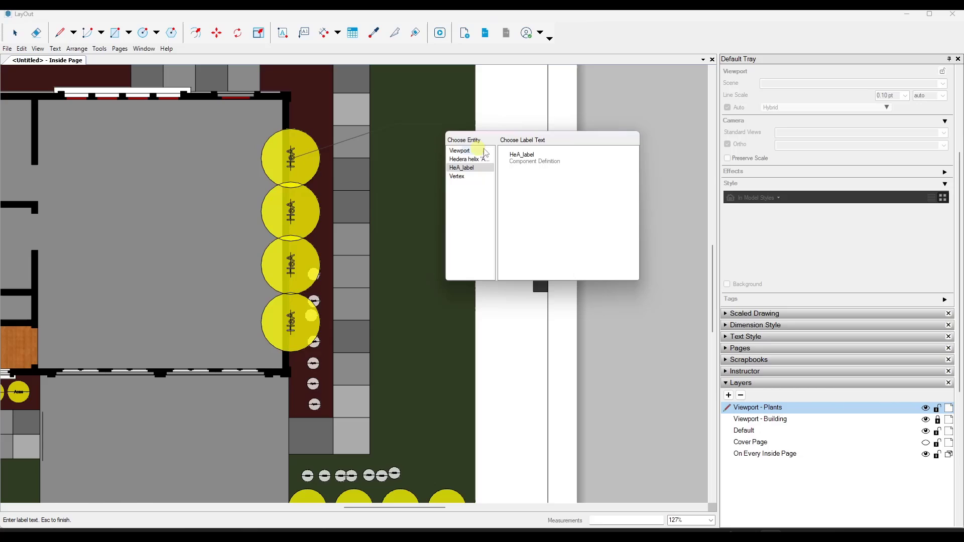
left_click(469, 159)
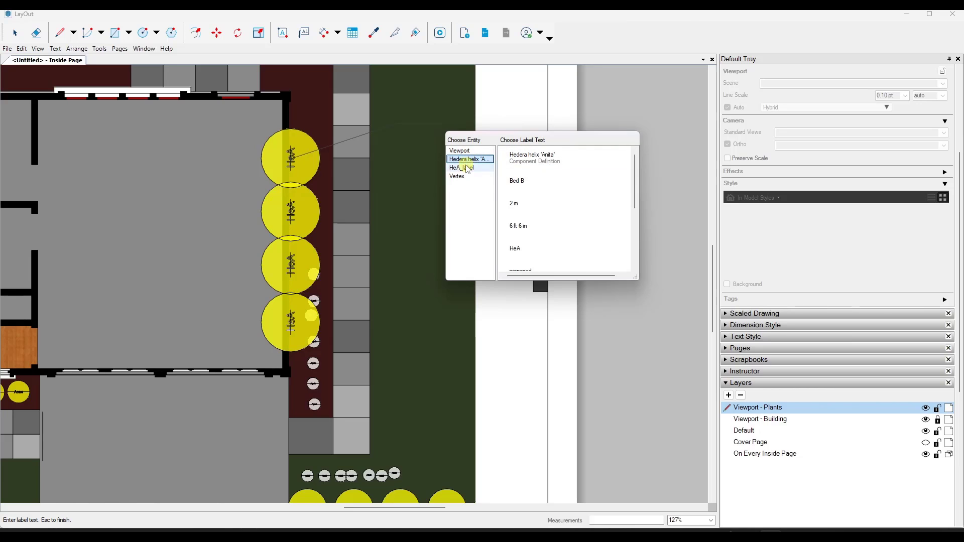
left_click(538, 160)
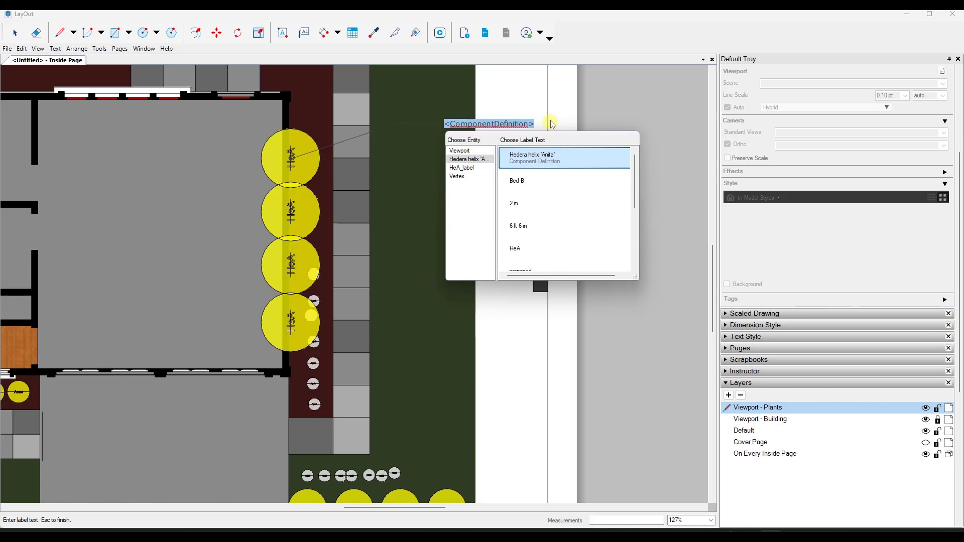
left_click(538, 92)
key("space")
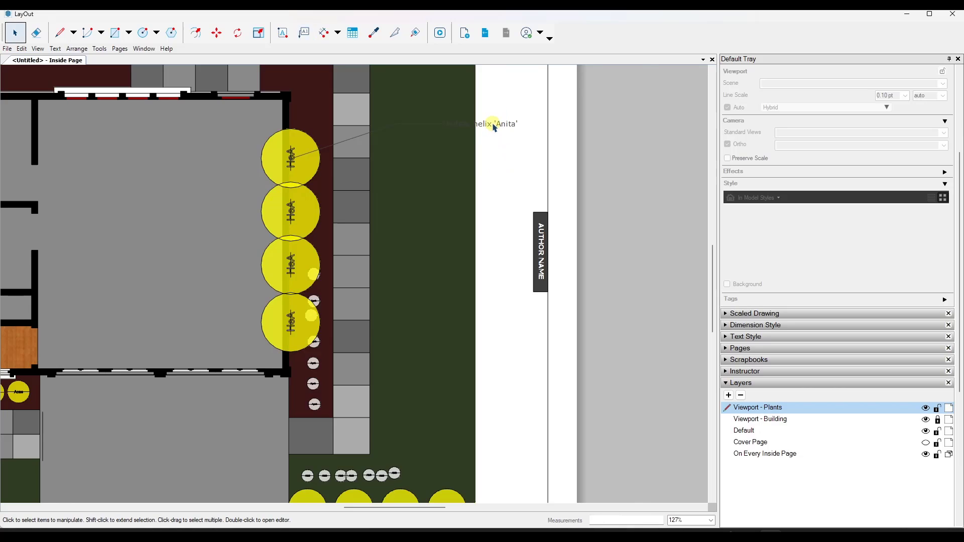
Step: Turn on a white fill for the Hedera helix 'Anita' label, and check its legibility on the plan
left_click(494, 124)
scroll(844, 152, "up", 3)
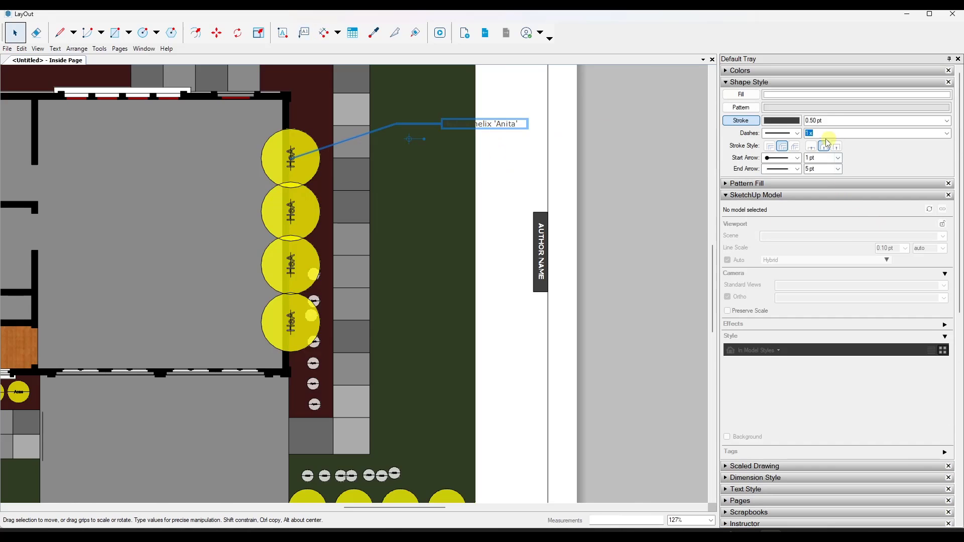
left_click(741, 94)
scroll(537, 151, "down", 3)
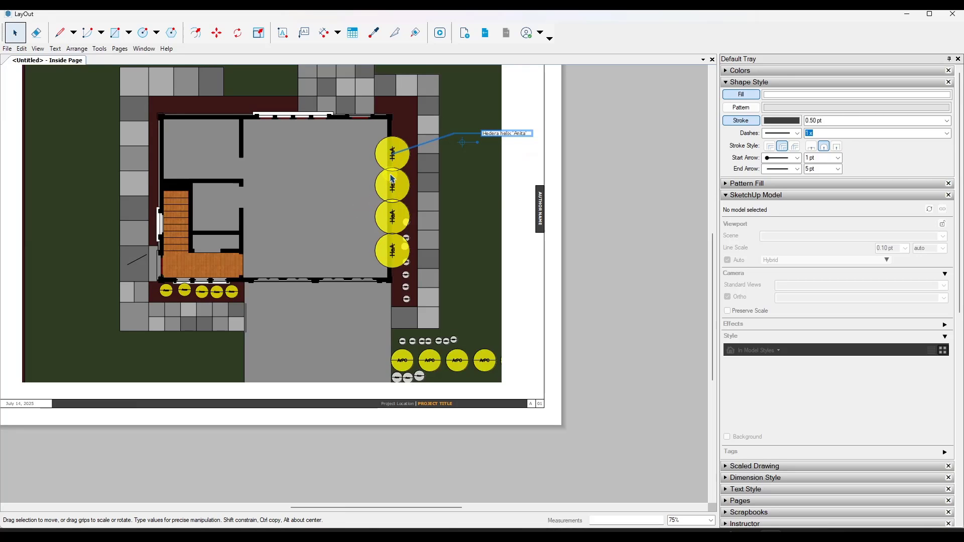
scroll(512, 187, "up", 3)
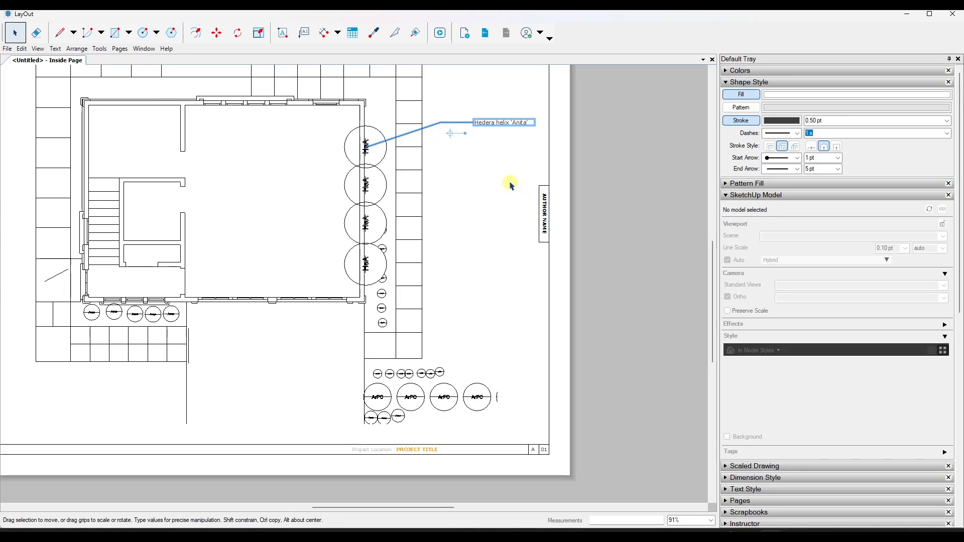